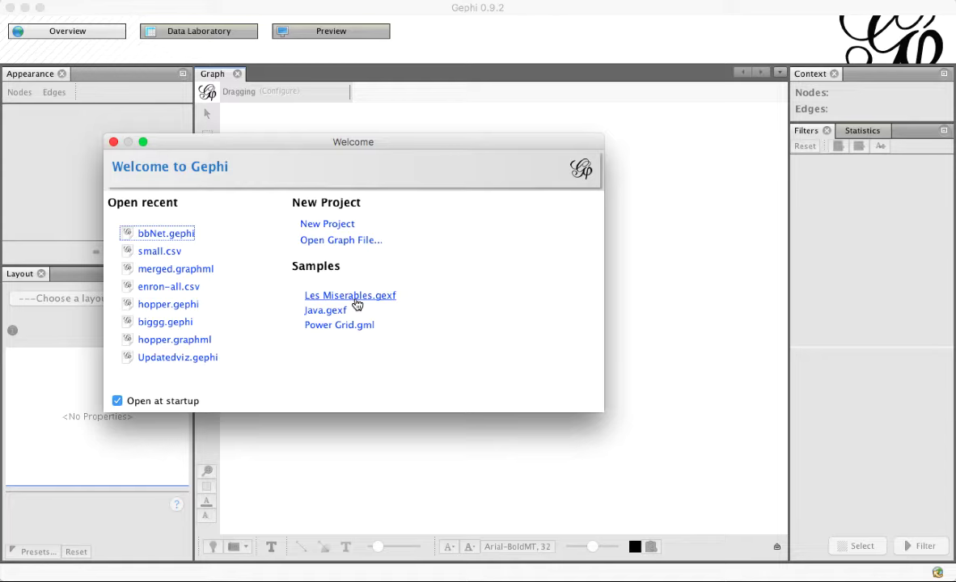
# - Import the Les Miserables.gexf sample as an Undirected graph into a new workspace
pyautogui.click(355, 298)
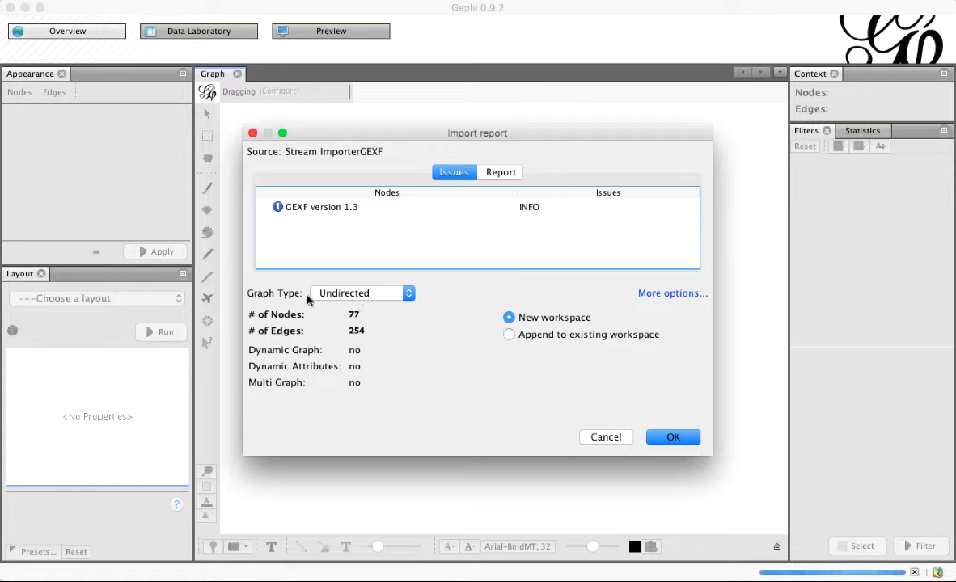
pyautogui.click(408, 299)
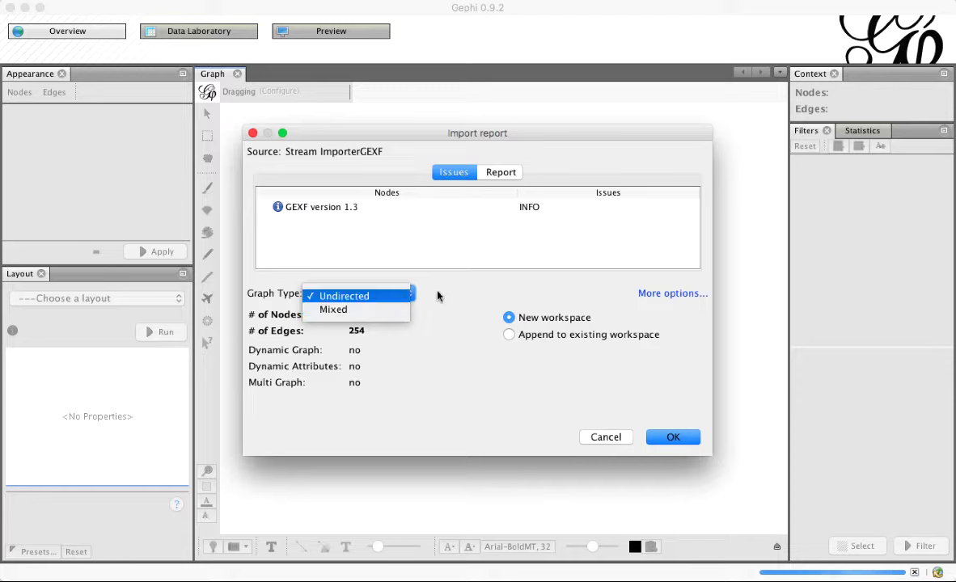
pyautogui.click(437, 297)
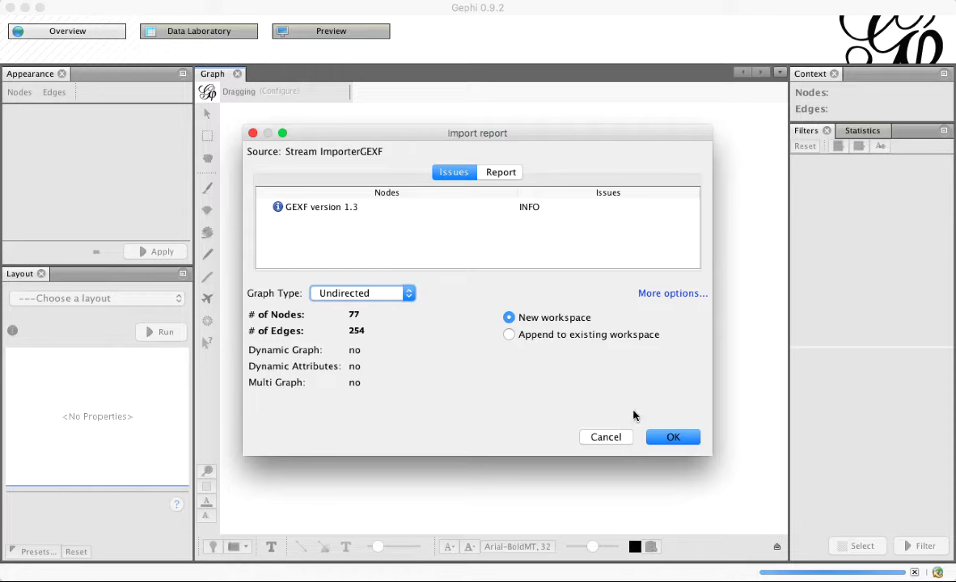
pyautogui.click(665, 439)
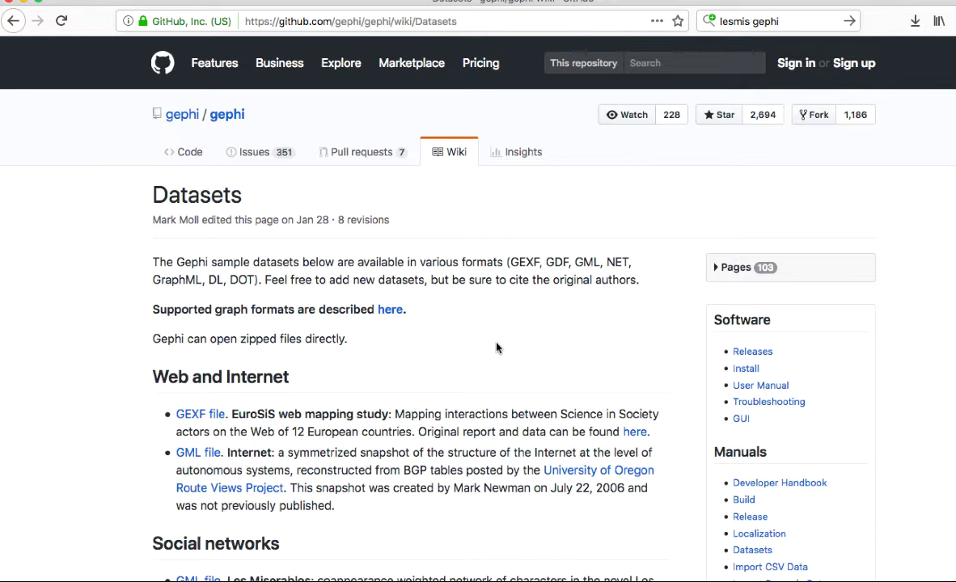
# - Download the Les Miserables GML file from the wiki's Social networks section
pyautogui.scroll(-5, 496, 348)
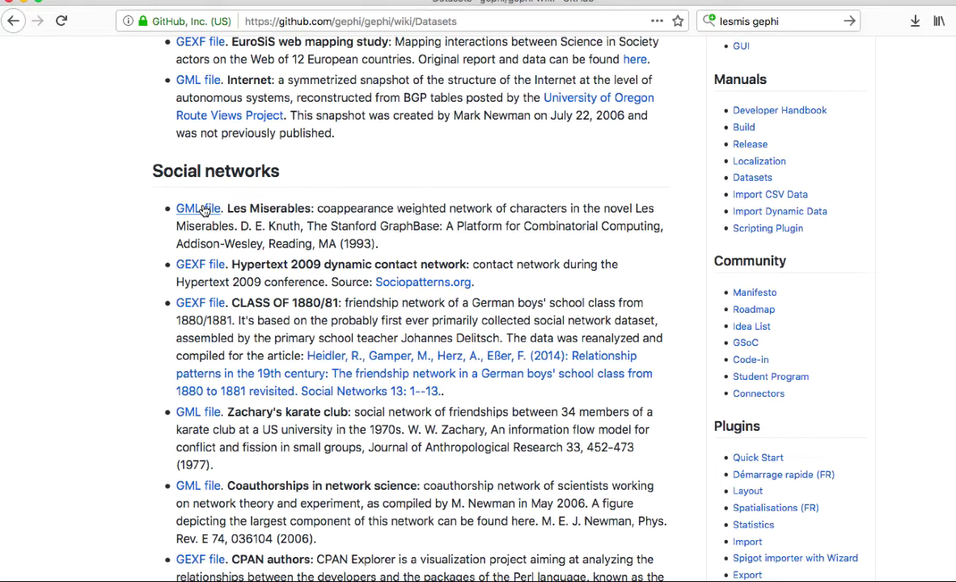
pyautogui.click(202, 210)
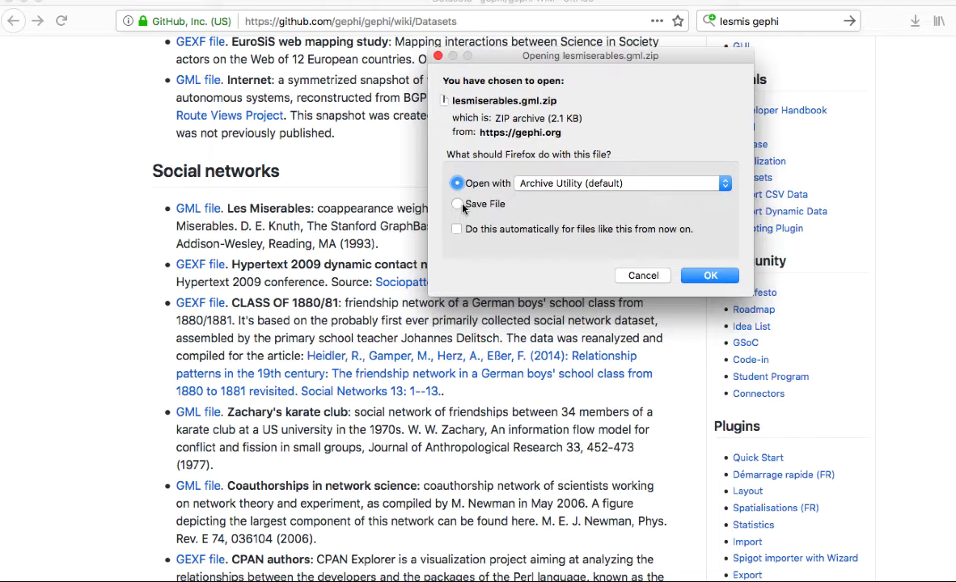
pyautogui.press('Return')
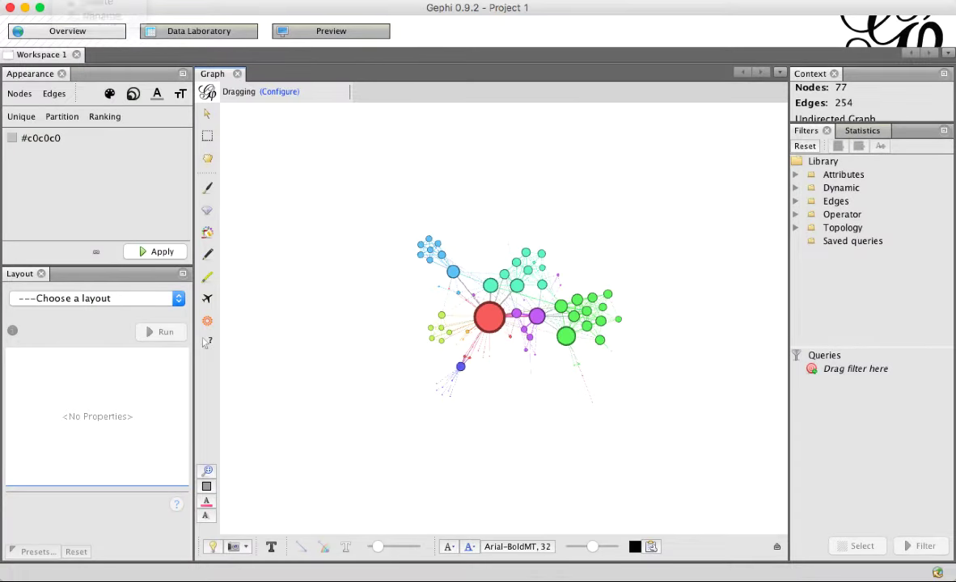
# - Open lesmiserables.gml from Downloads and import it as Undirected into a new workspace
pyautogui.click(46, 1)
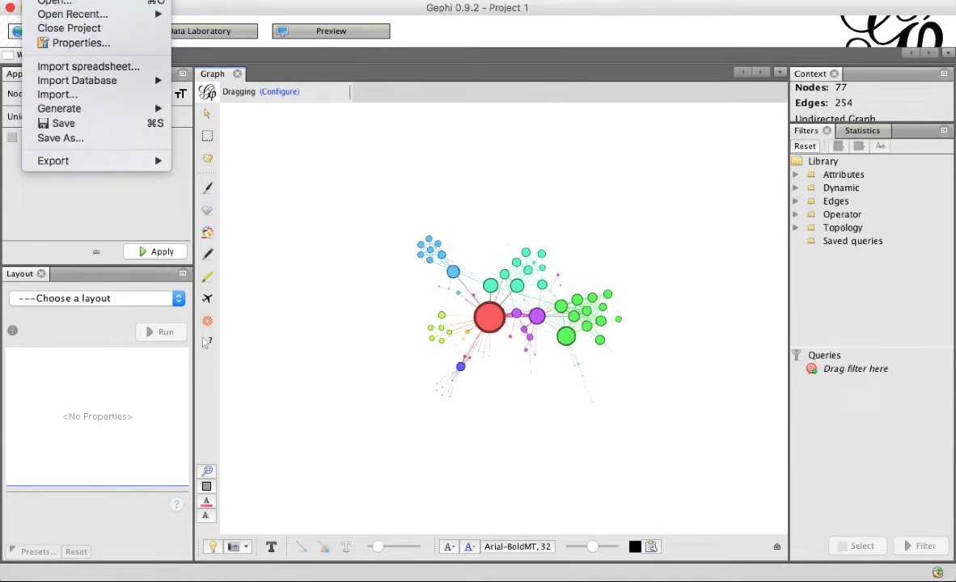
pyautogui.click(50, 3)
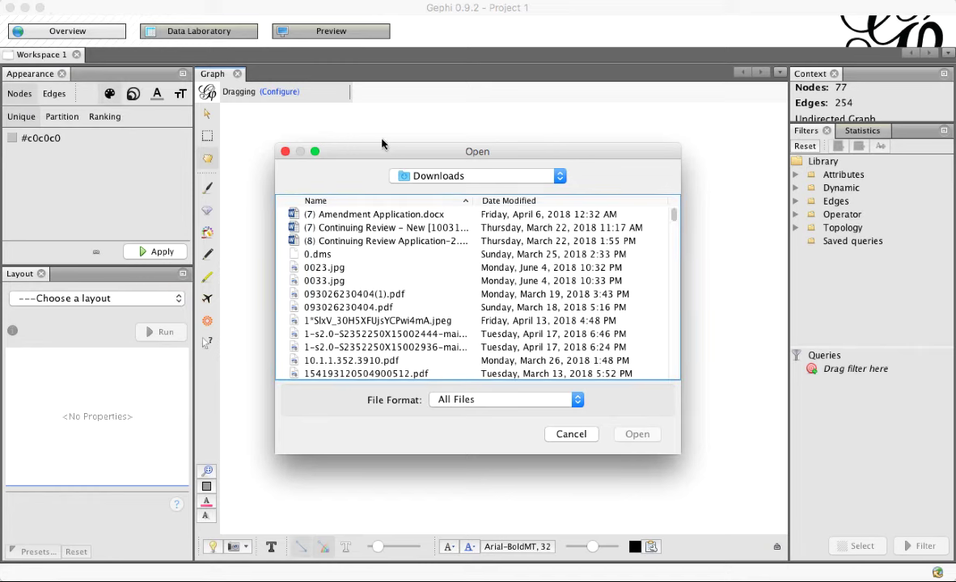
pyautogui.click(519, 202)
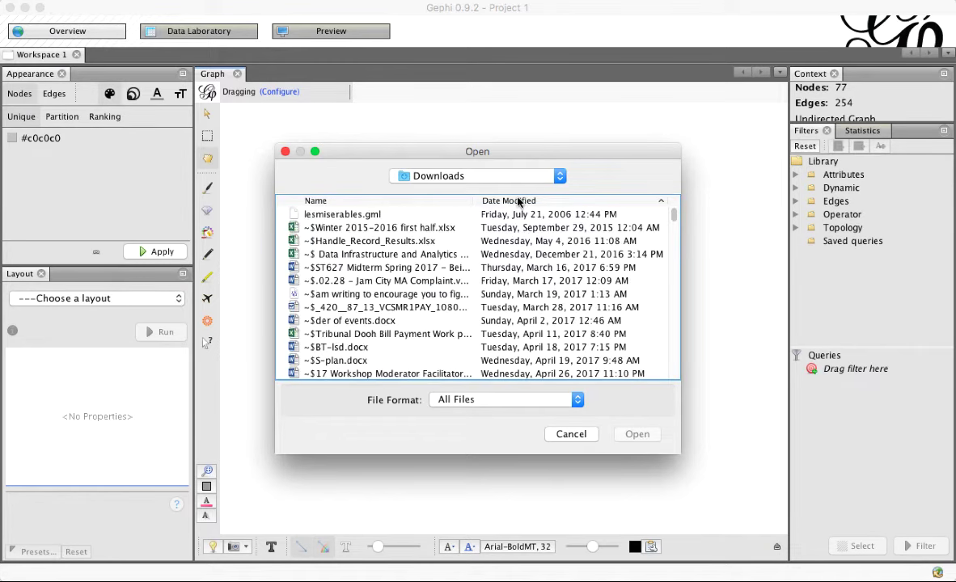
pyautogui.doubleClick(368, 215)
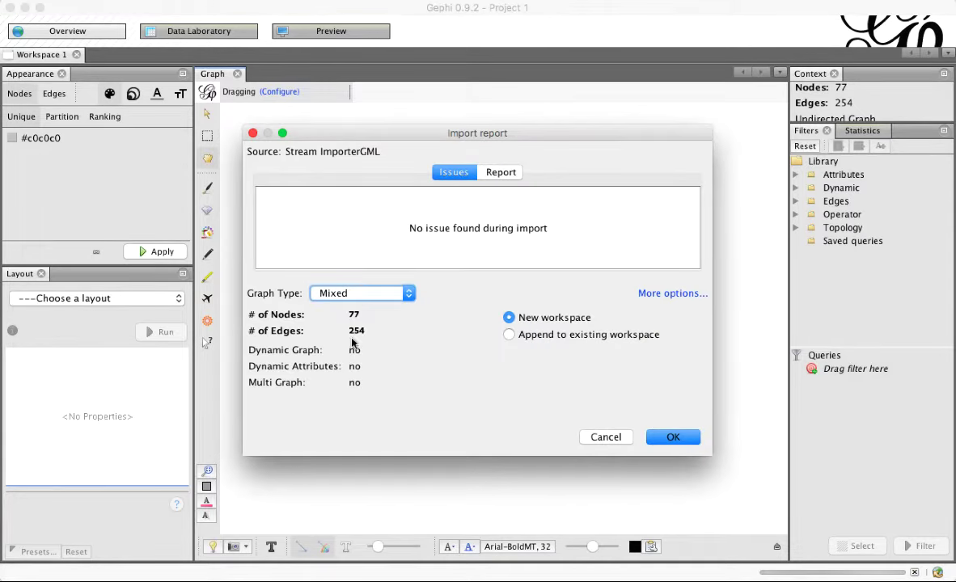
pyautogui.click(386, 294)
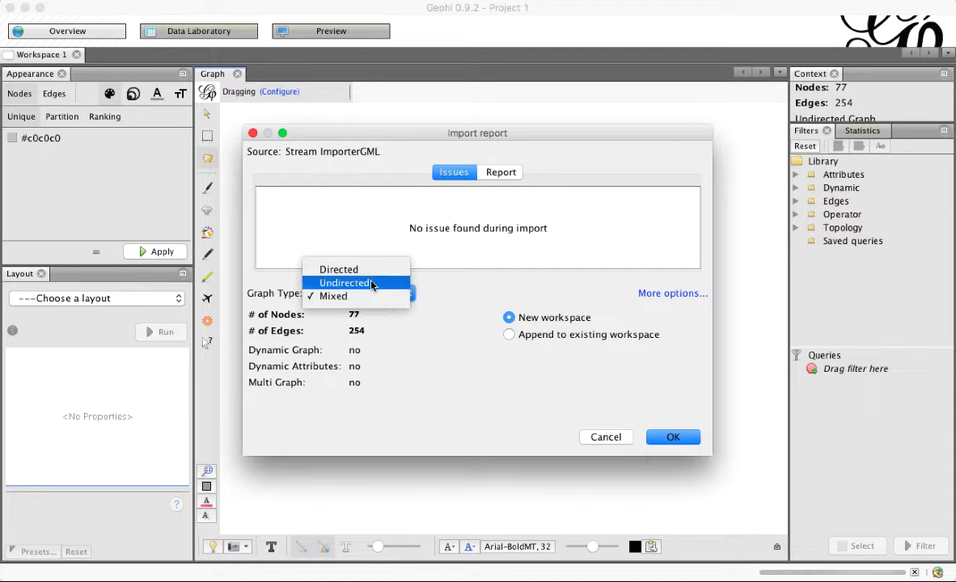
pyautogui.click(372, 283)
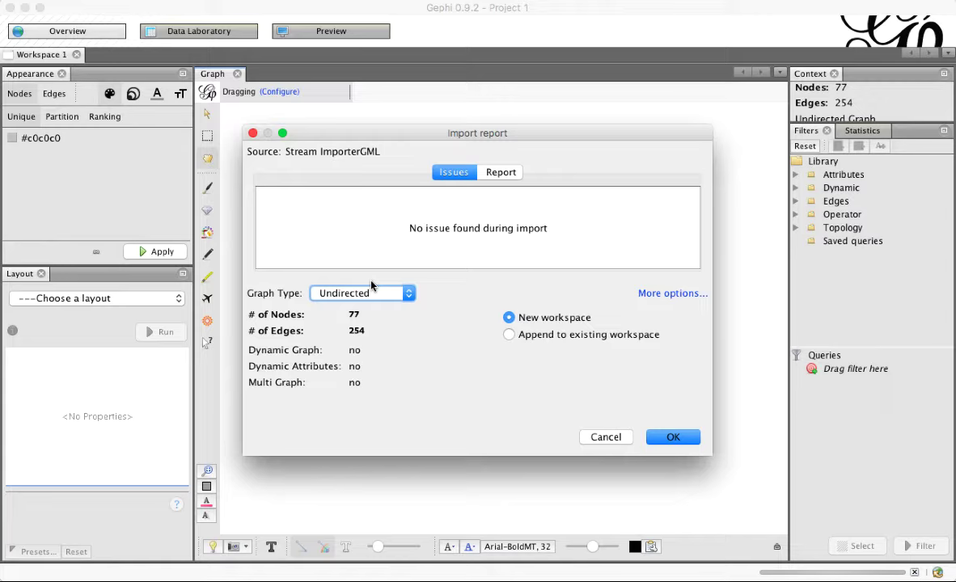
pyautogui.click(681, 443)
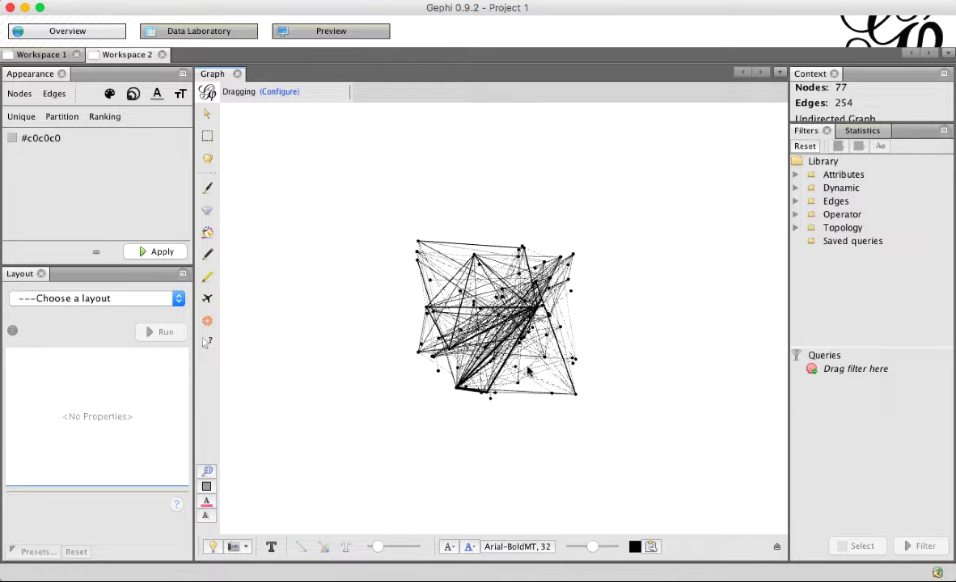
# - Zoom and centre the 77-node, 254-edge graph so it fills the canvas
pyautogui.scroll(6, 527, 371)
pyautogui.scroll(-4, 527, 371)
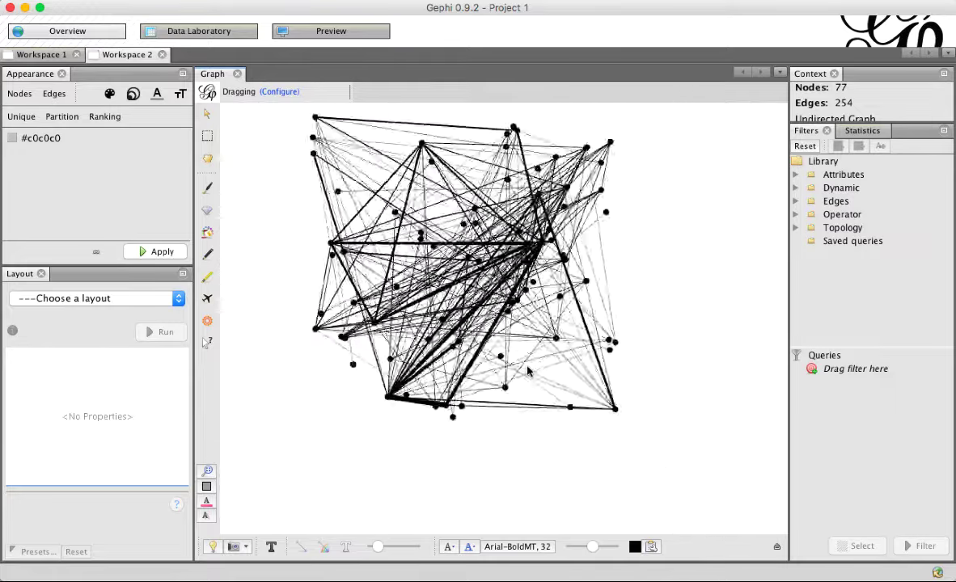
pyautogui.scroll(-5, 527, 370)
pyautogui.scroll(4, 396, 372)
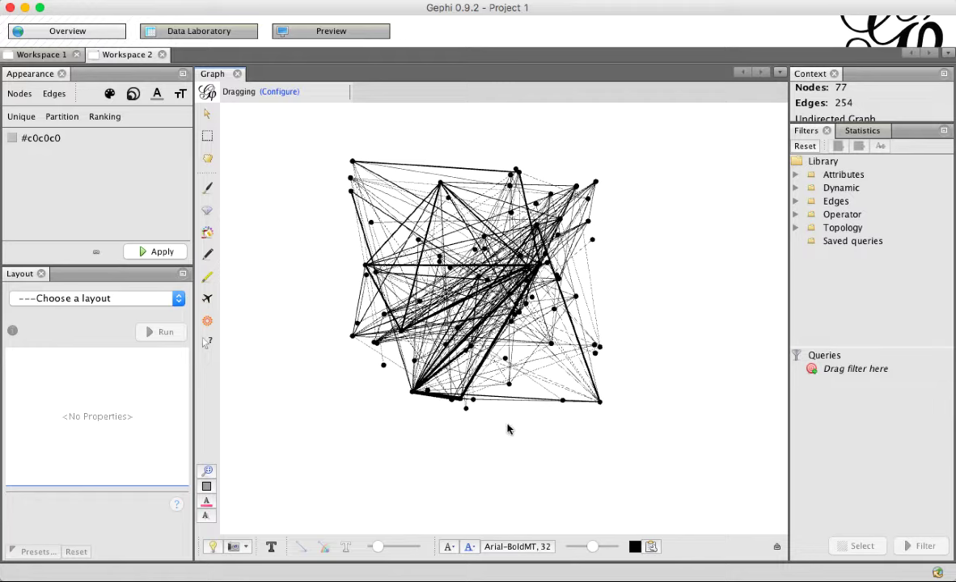
pyautogui.scroll(-5, 508, 427)
pyautogui.scroll(5, 432, 369)
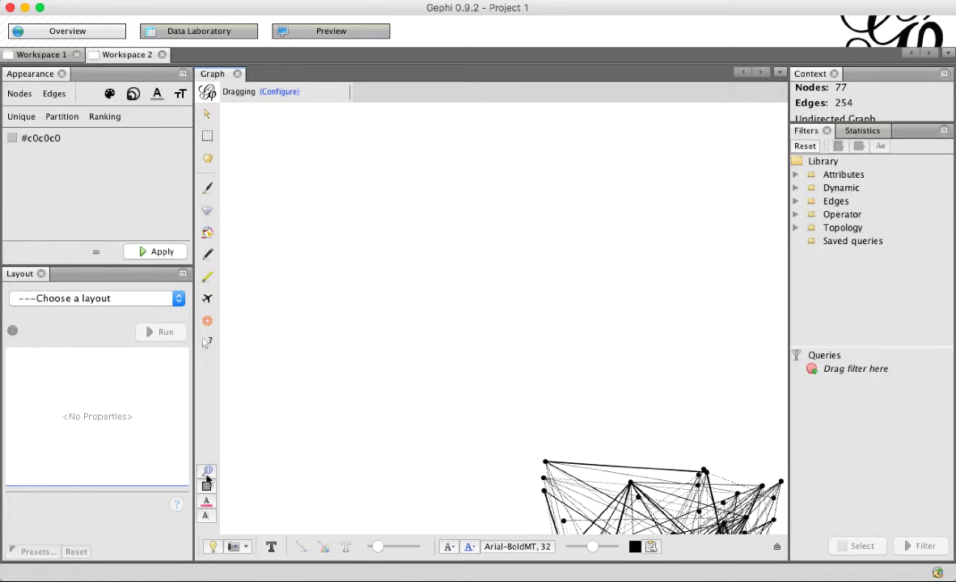
pyautogui.click(207, 478)
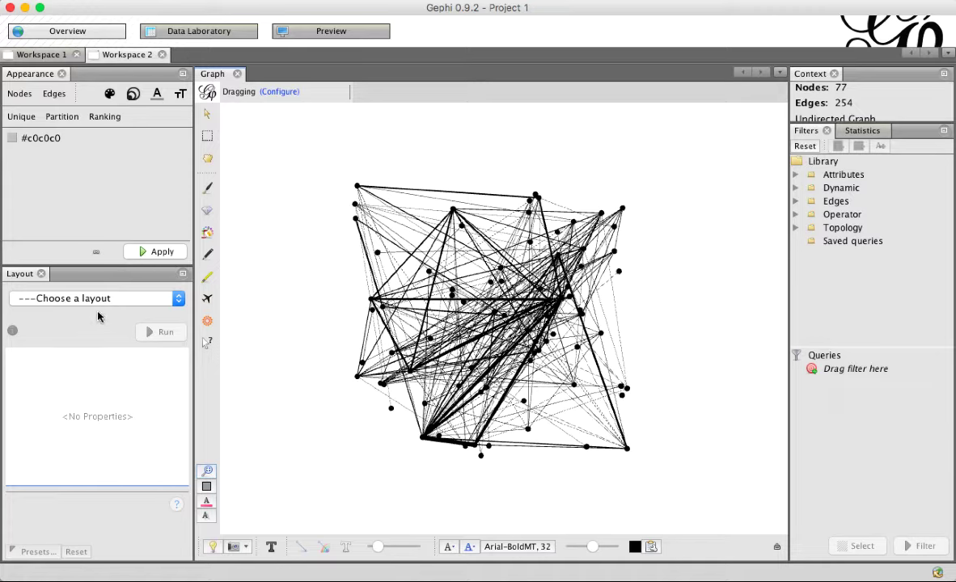
# - Run the Force Atlas layout with Repulsion strength set to 10000
pyautogui.click(49, 299)
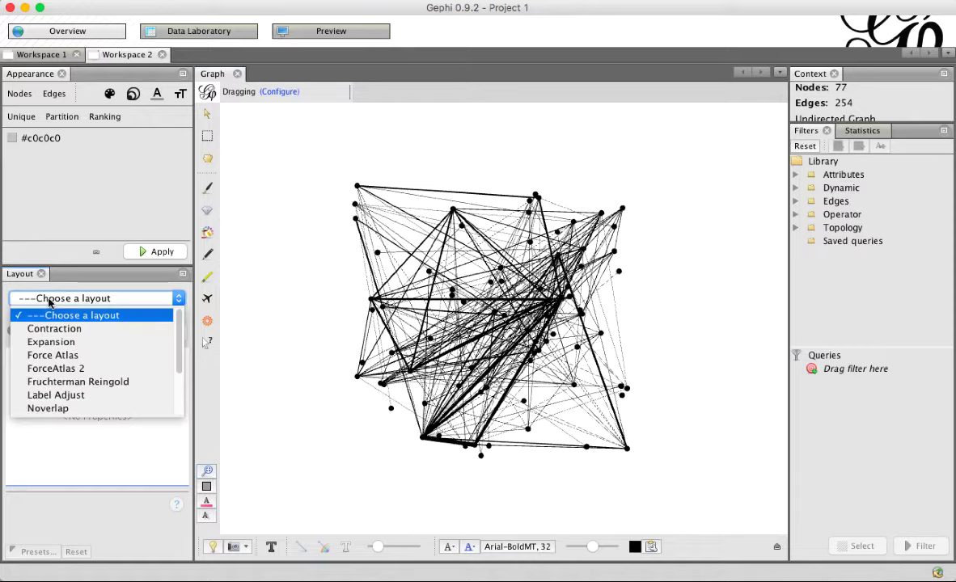
pyautogui.click(72, 357)
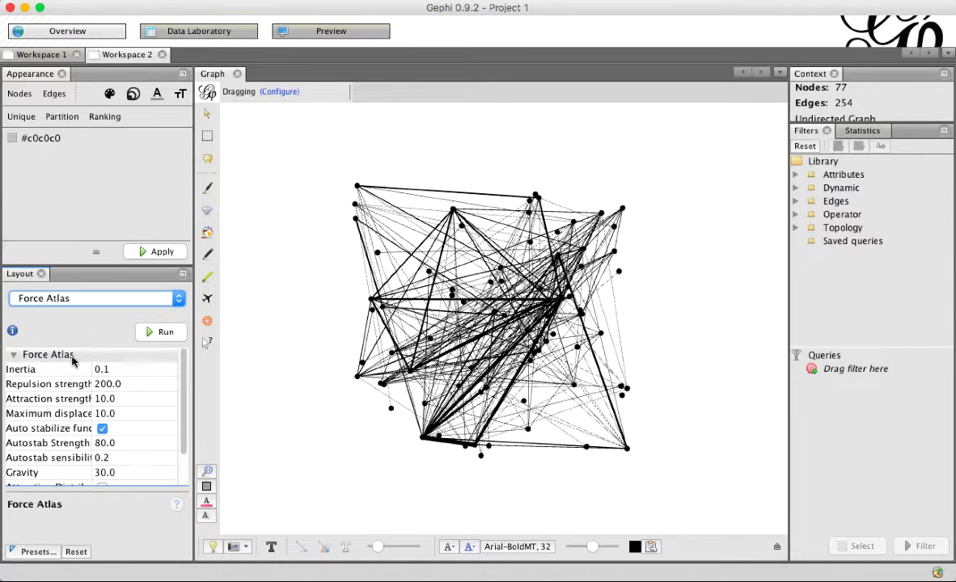
pyautogui.scroll(-2, 90, 368)
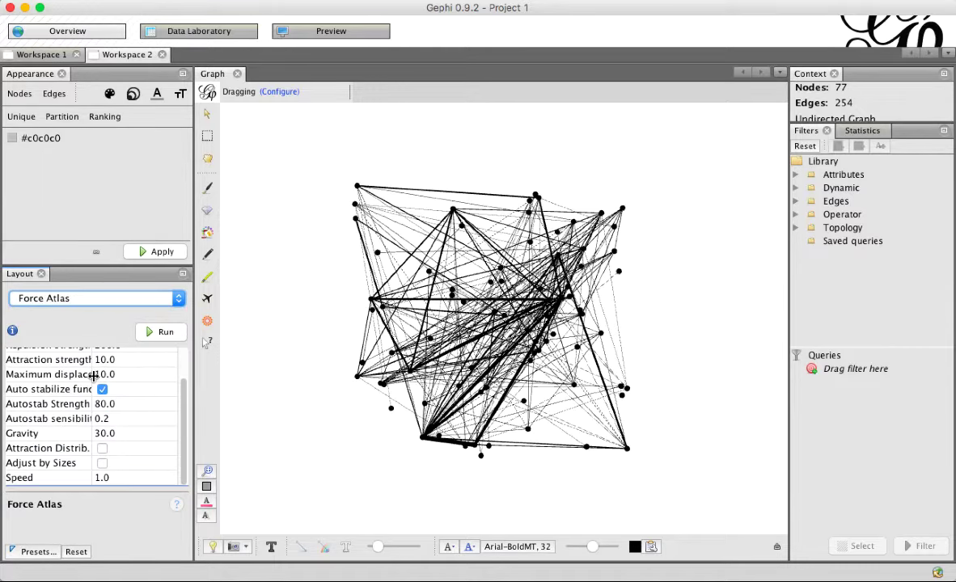
pyautogui.scroll(2, 94, 374)
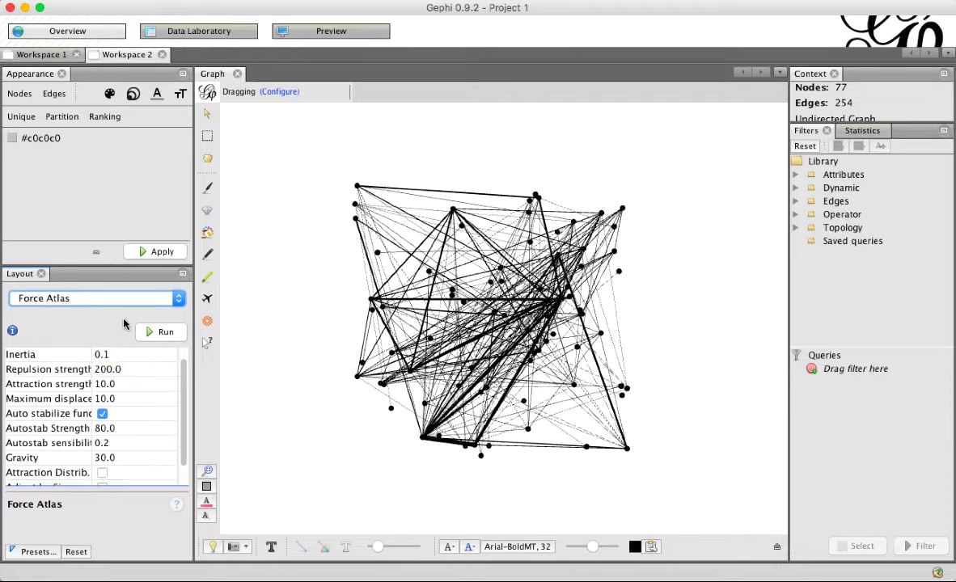
pyautogui.click(97, 369)
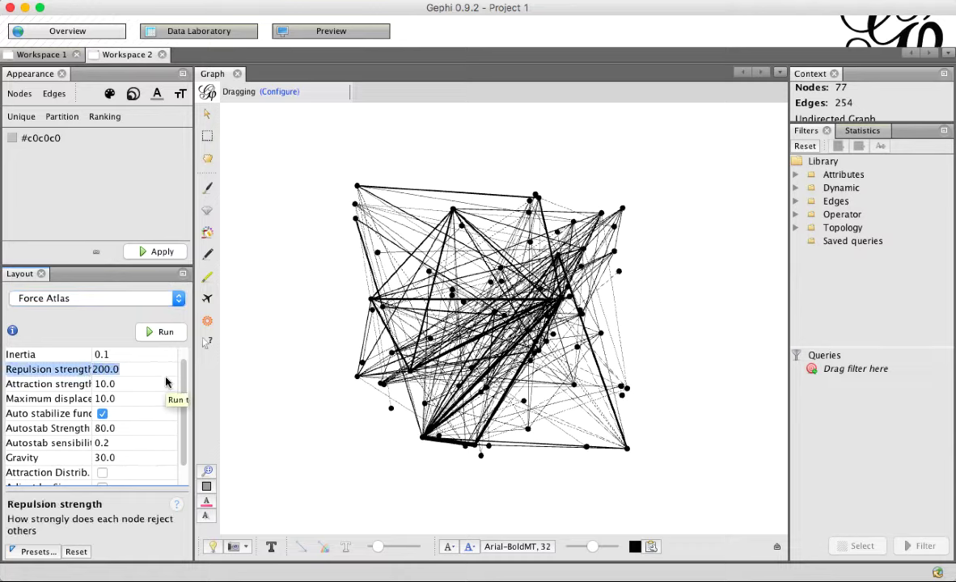
pyautogui.write('10000')
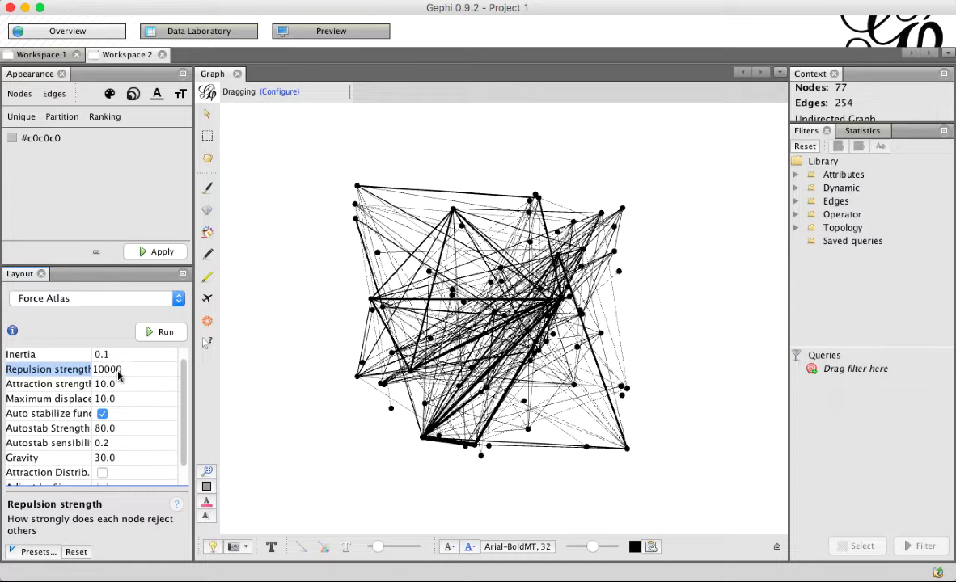
pyautogui.press('Return')
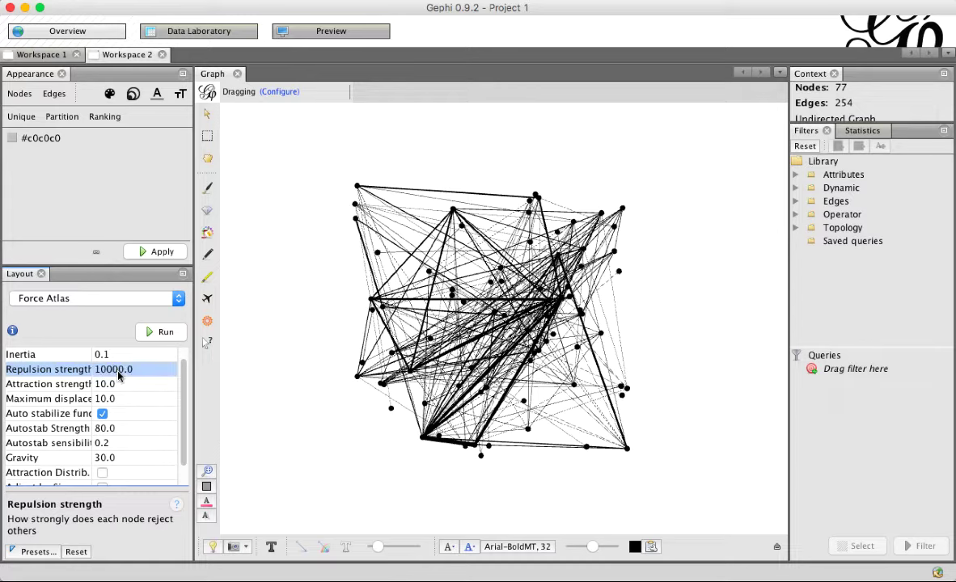
pyautogui.scroll(-1, 118, 373)
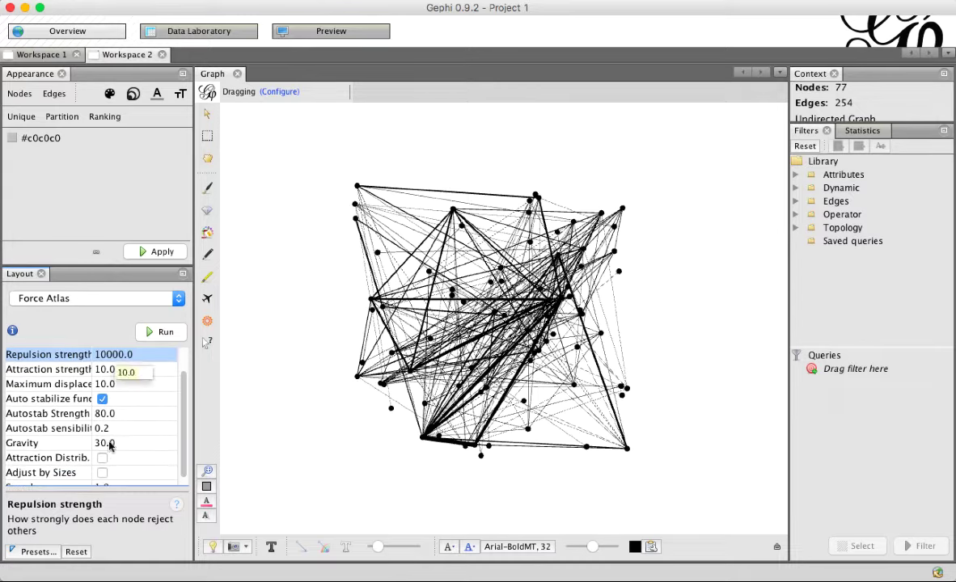
pyautogui.click(148, 332)
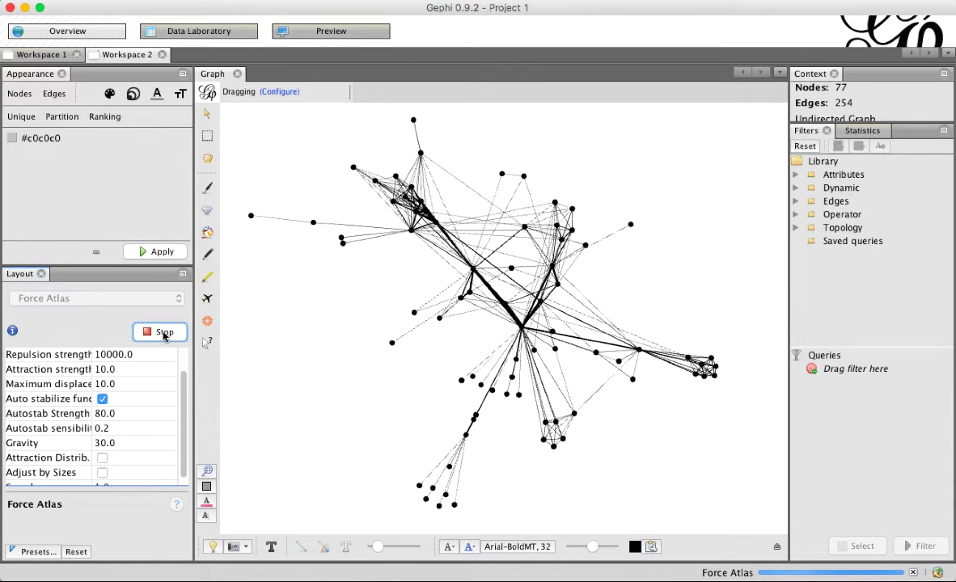
# - Stop Force Atlas and set node Color to the Ranking tab, after viewing Partition
pyautogui.click(164, 335)
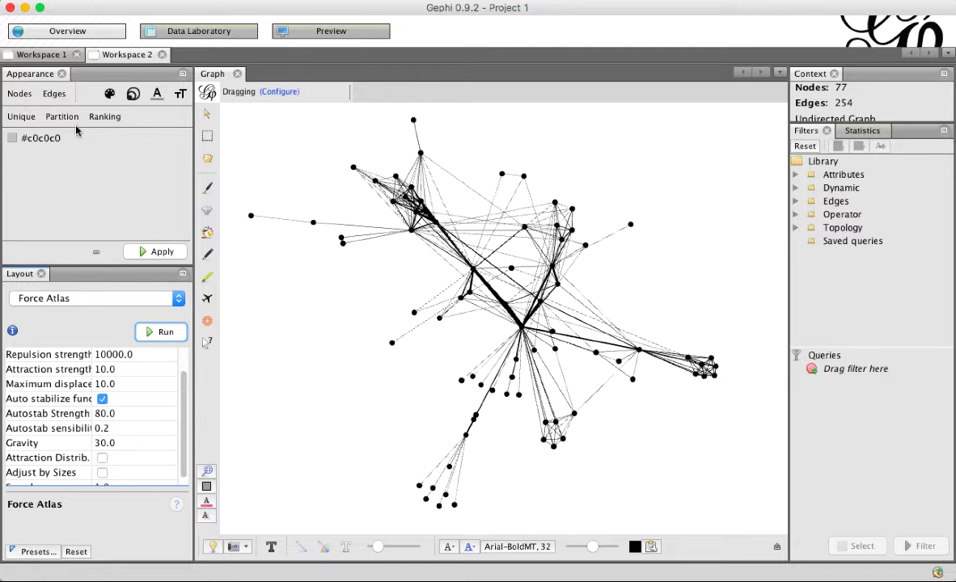
pyautogui.click(104, 116)
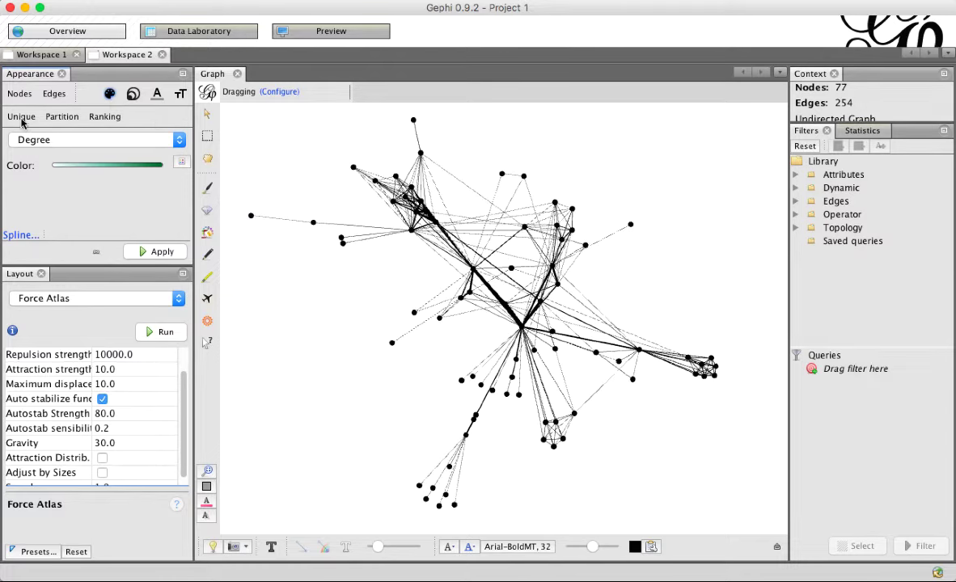
pyautogui.click(62, 119)
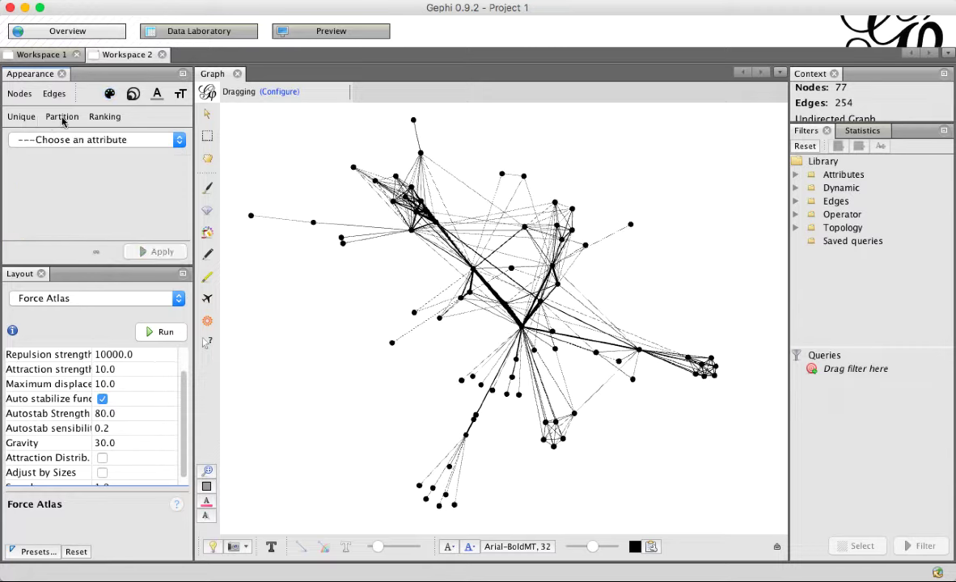
pyautogui.click(104, 121)
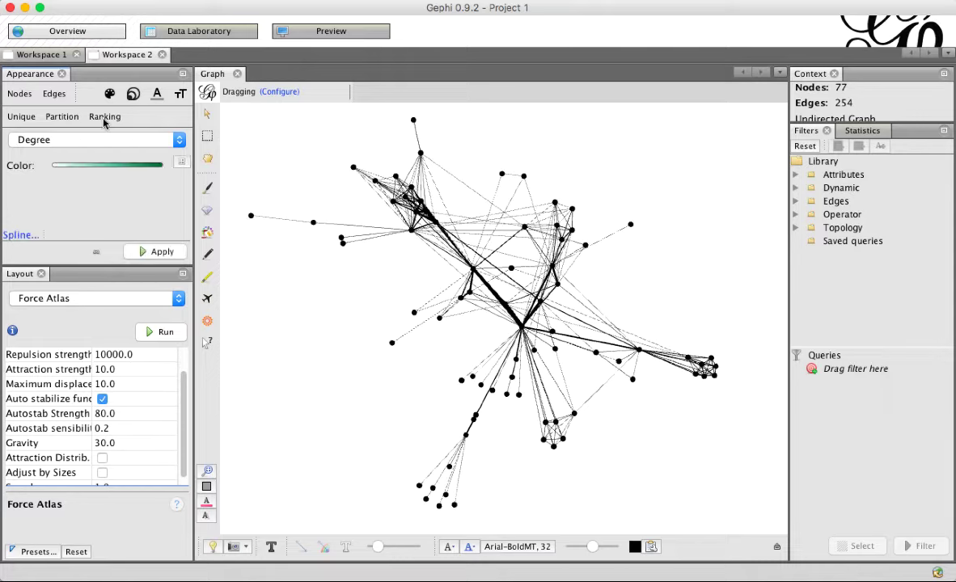
# - Rank node colour by Degree and apply the default green gradient
pyautogui.click(28, 142)
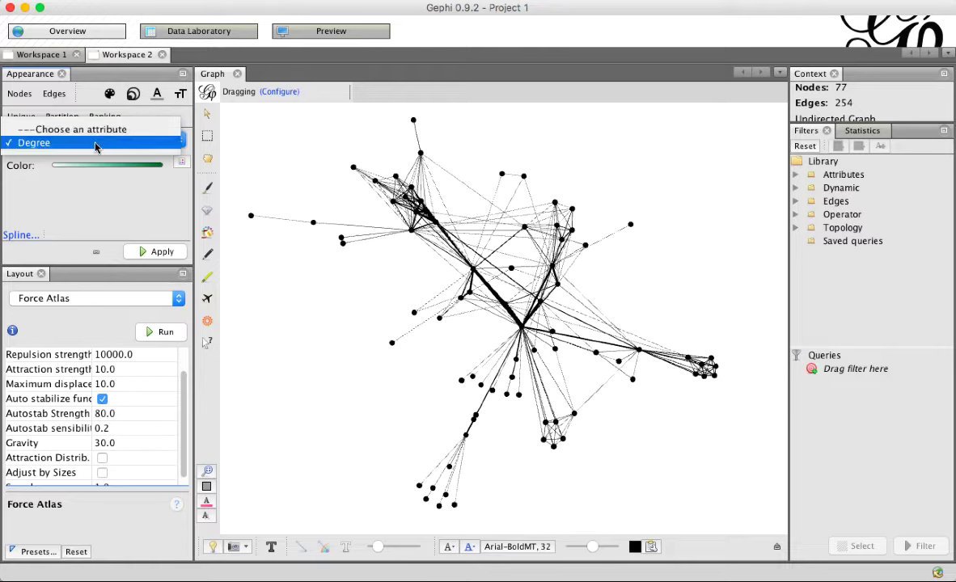
pyautogui.click(95, 144)
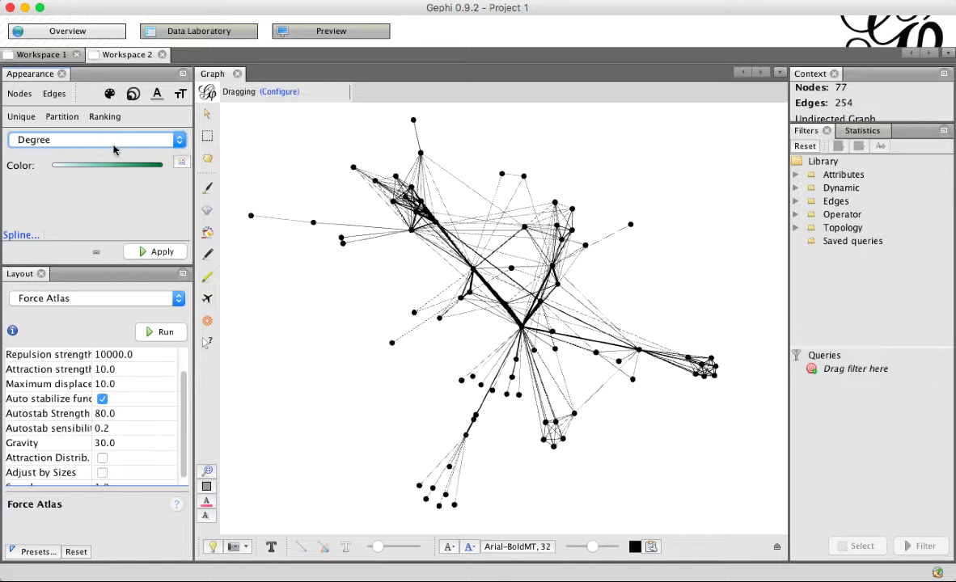
pyautogui.moveTo(49, 159)
pyautogui.moveTo(161, 167)
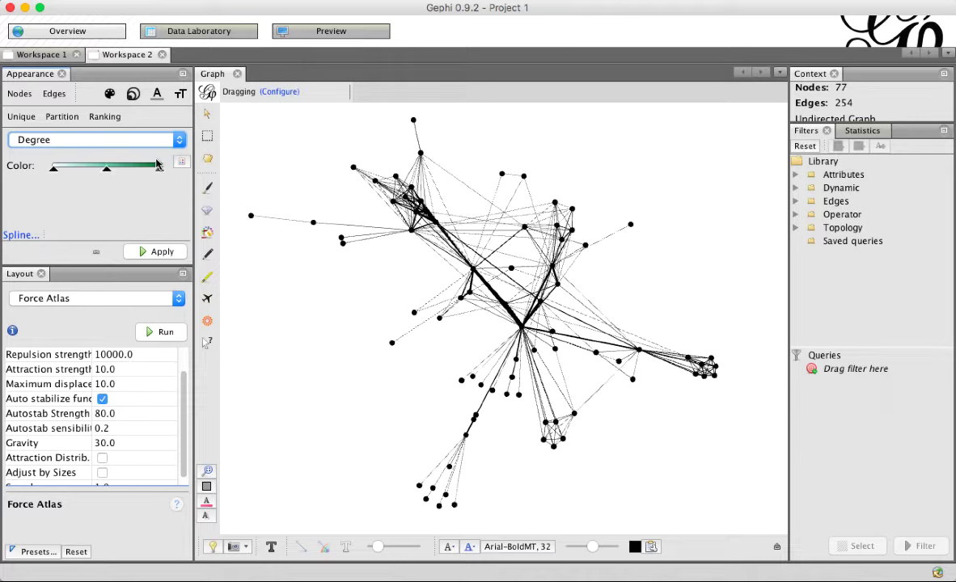
pyautogui.click(152, 253)
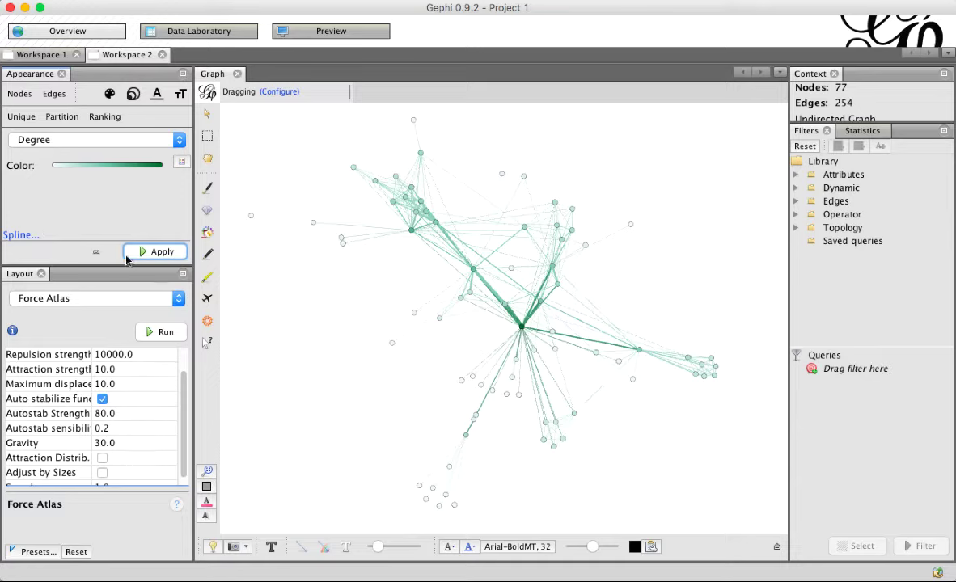
# - Apply the red-yellow-blue Degree palette, then invert it and reapply
pyautogui.click(182, 164)
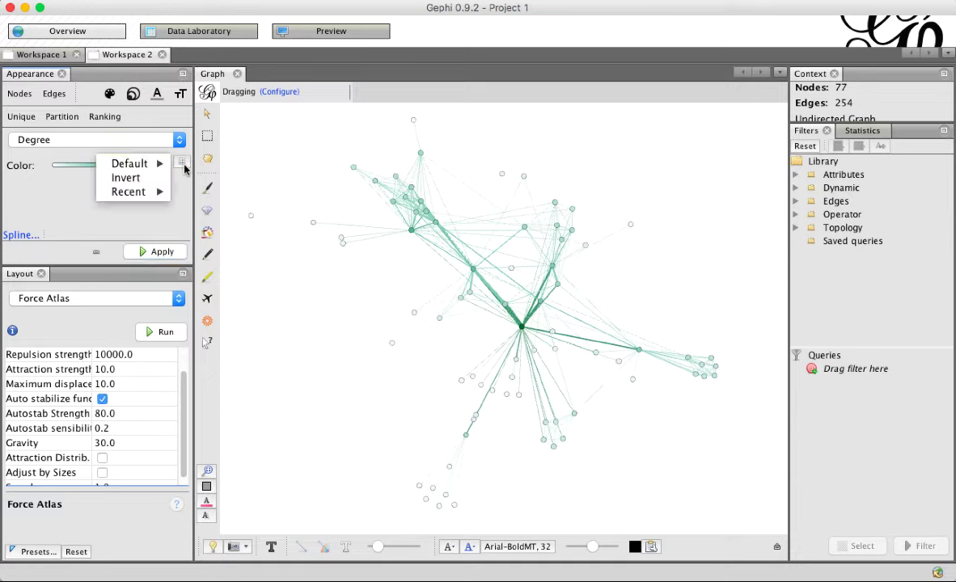
pyautogui.moveTo(150, 166)
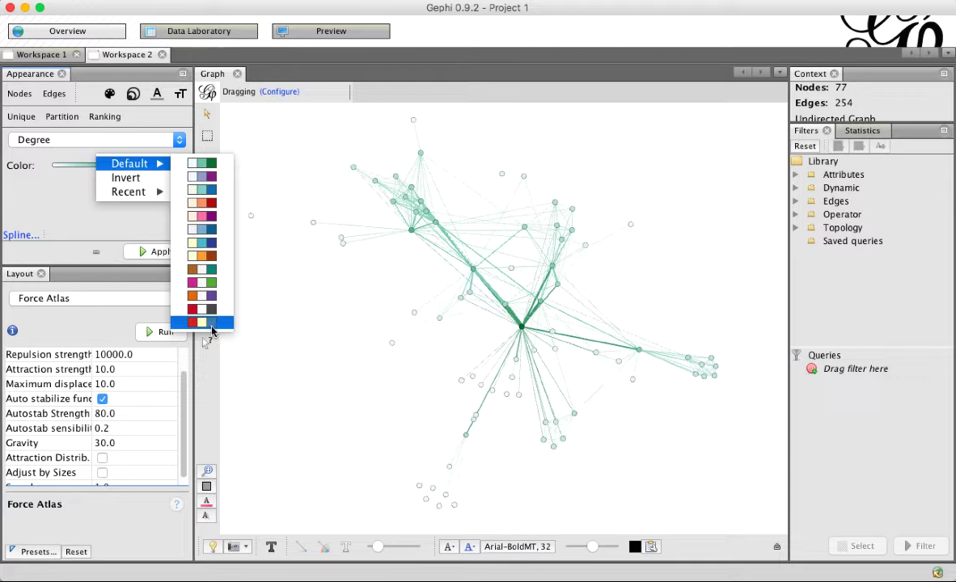
pyautogui.click(207, 323)
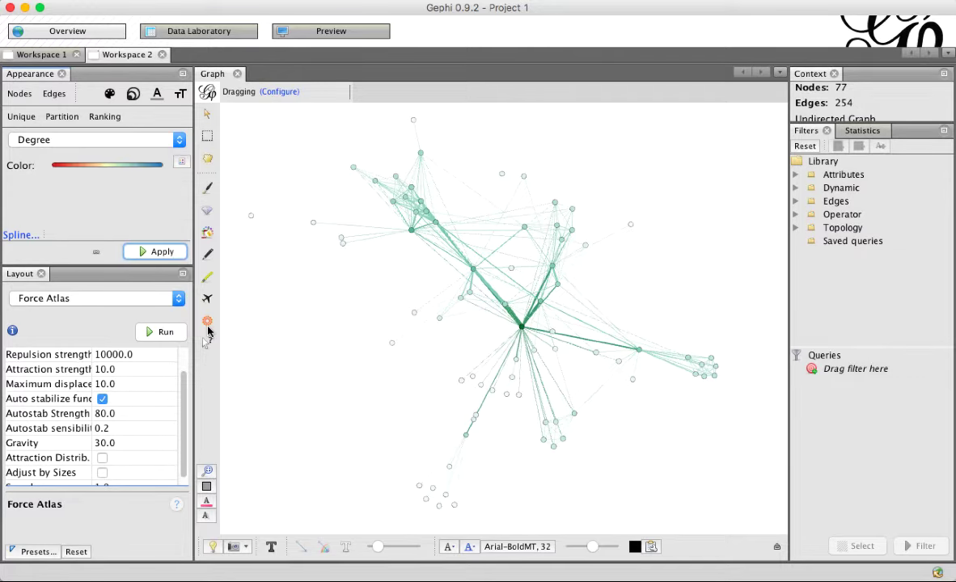
pyautogui.click(156, 253)
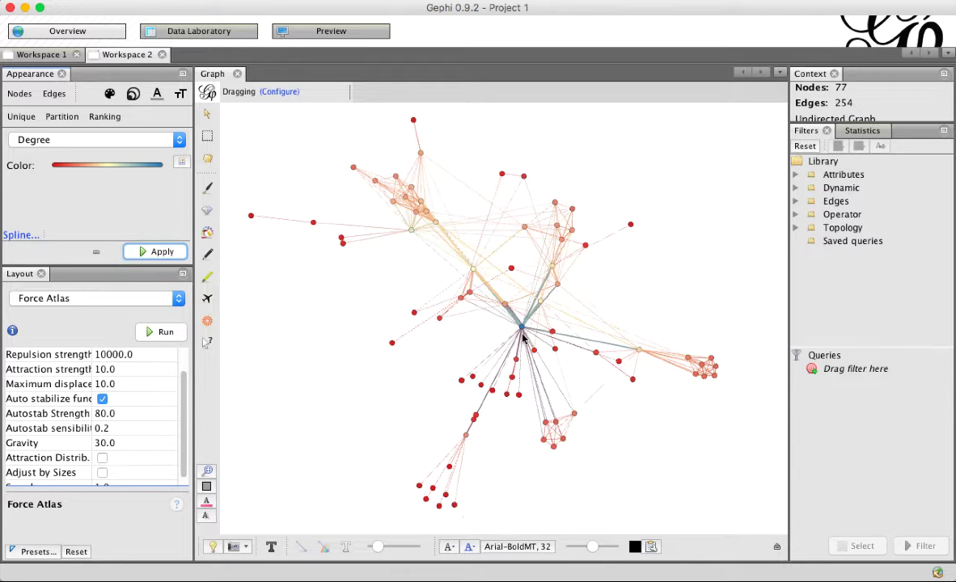
pyautogui.click(182, 161)
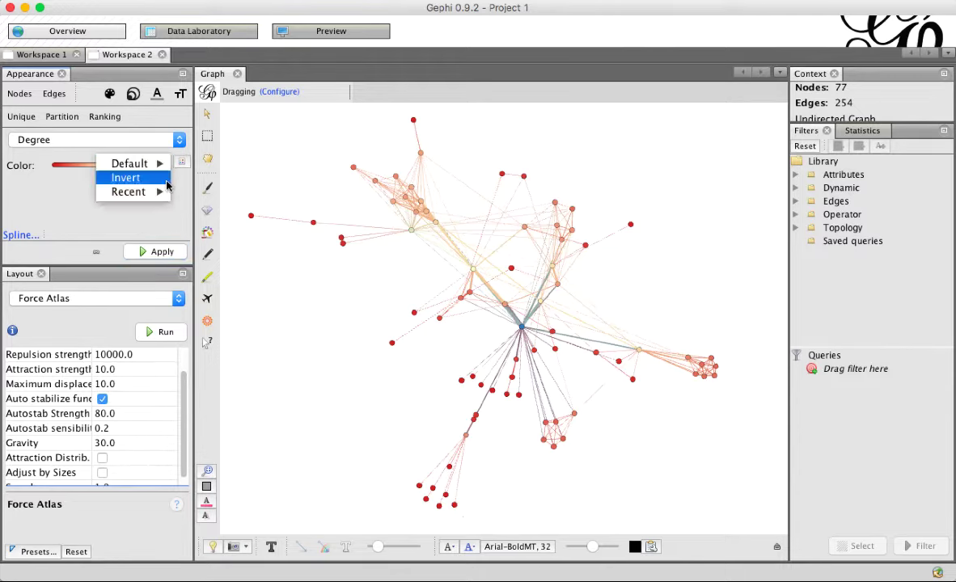
pyautogui.click(162, 178)
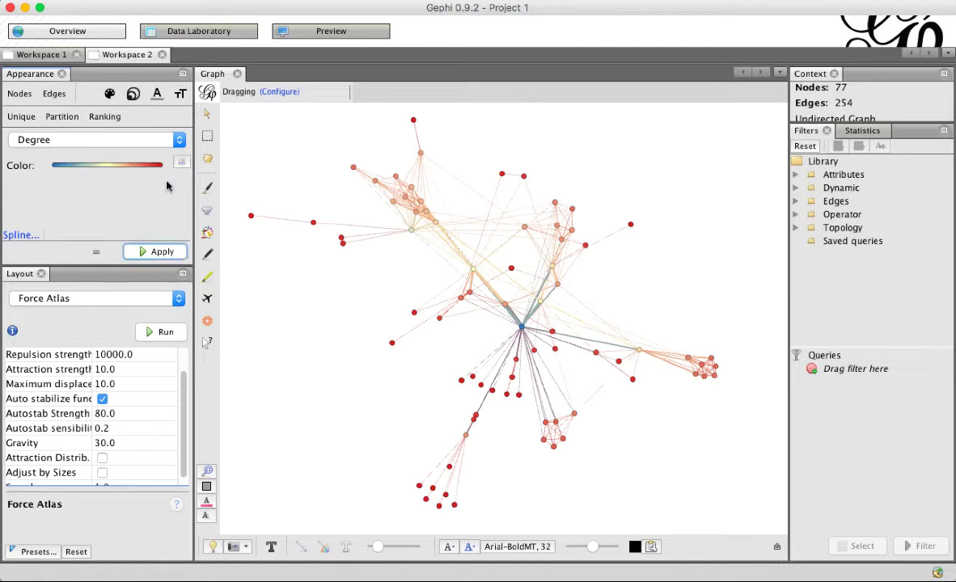
pyautogui.click(162, 251)
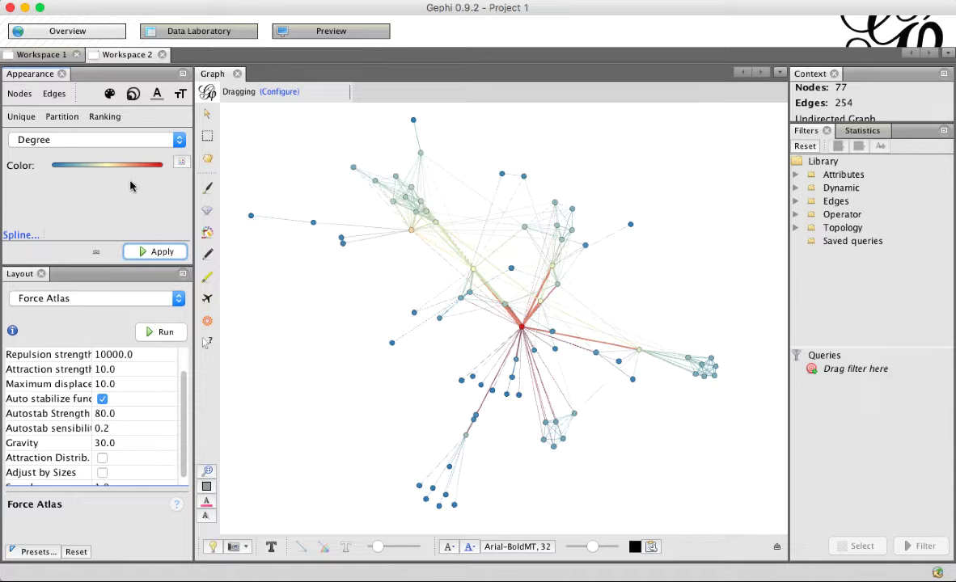
# - Change the gradient's middle stop to bright green (00FF90)
pyautogui.moveTo(124, 166)
pyautogui.click(105, 172)
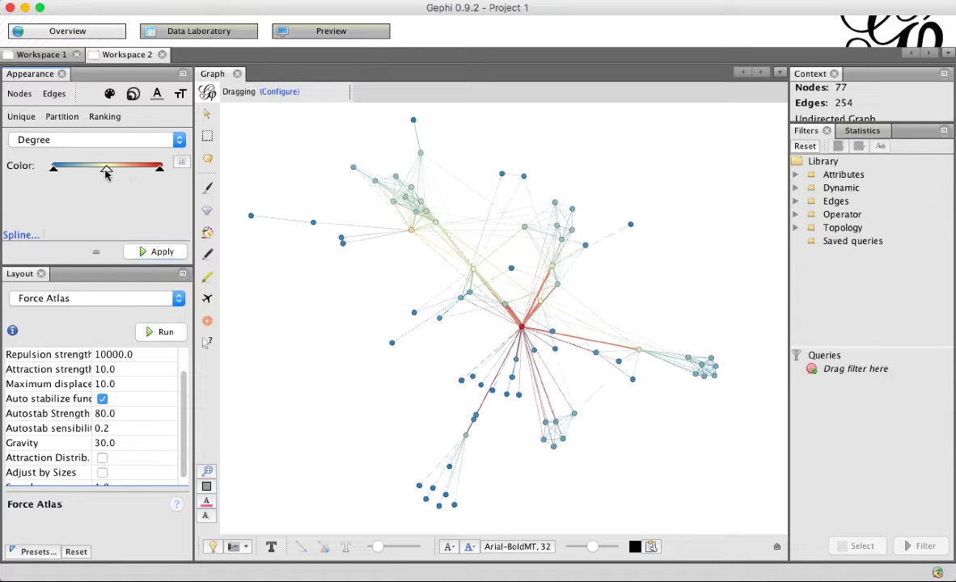
pyautogui.moveTo(106, 173); pyautogui.dragTo(109, 174)
pyautogui.doubleClick(107, 171)
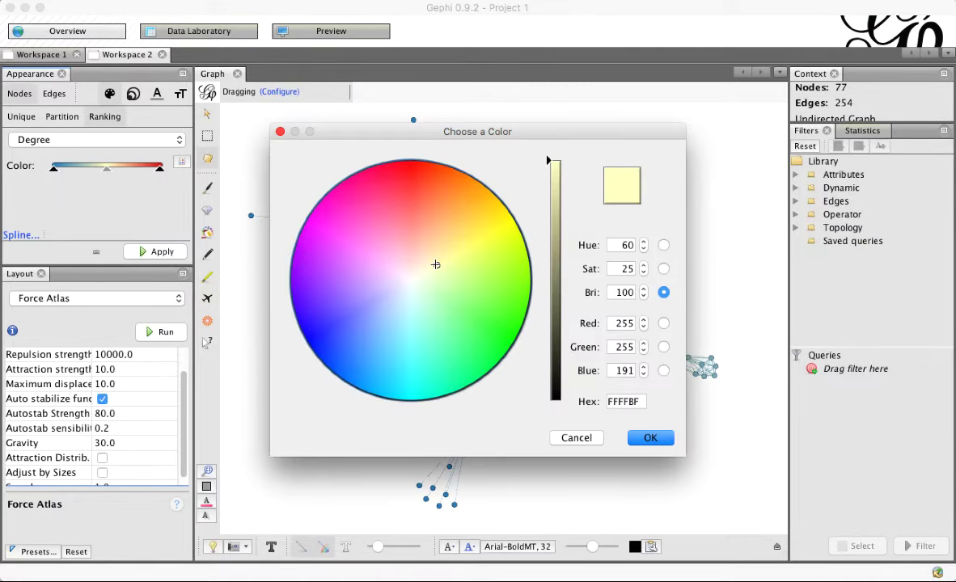
pyautogui.moveTo(435, 264); pyautogui.dragTo(463, 388)
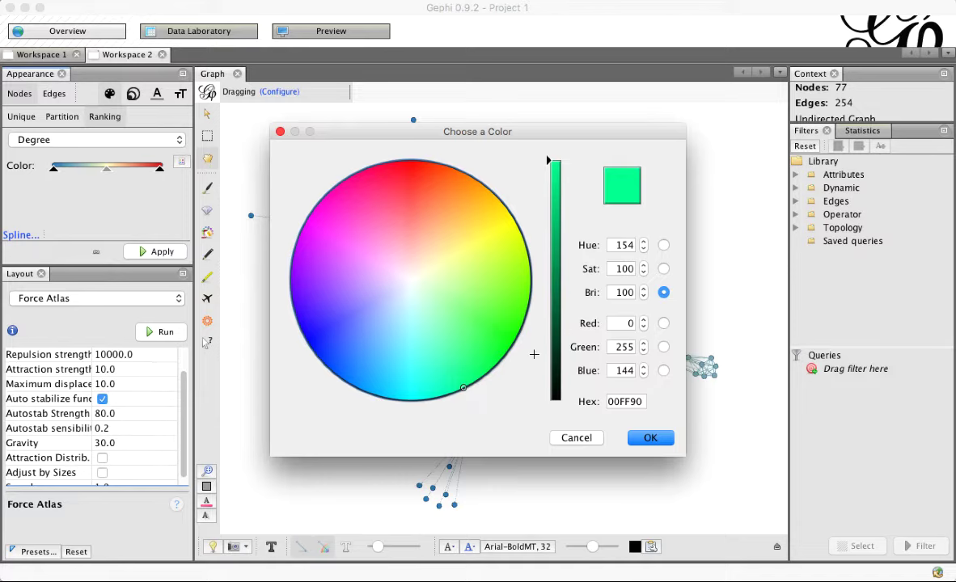
pyautogui.click(665, 437)
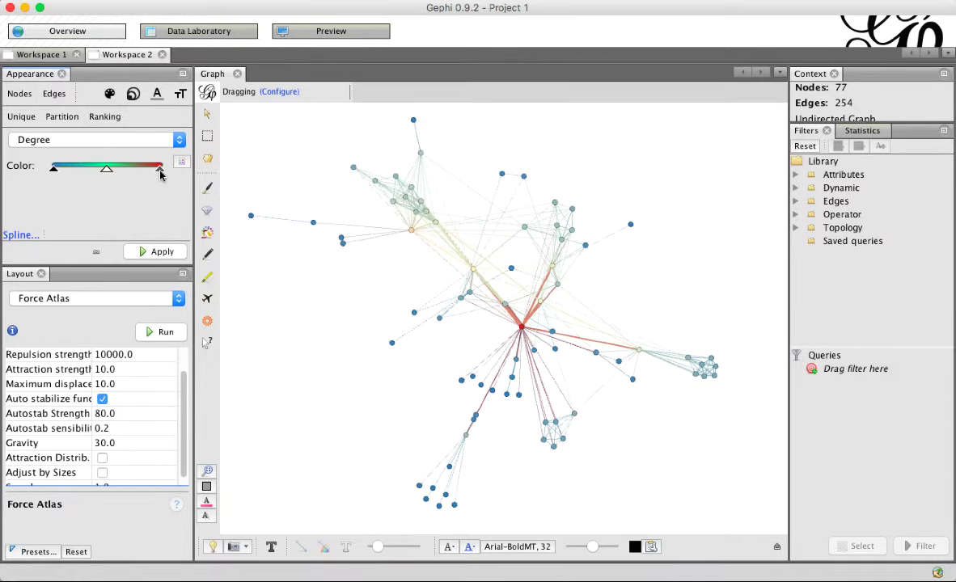
# - Add two gradient stops and colour the leftmost purple and the second blue
pyautogui.click(80, 169)
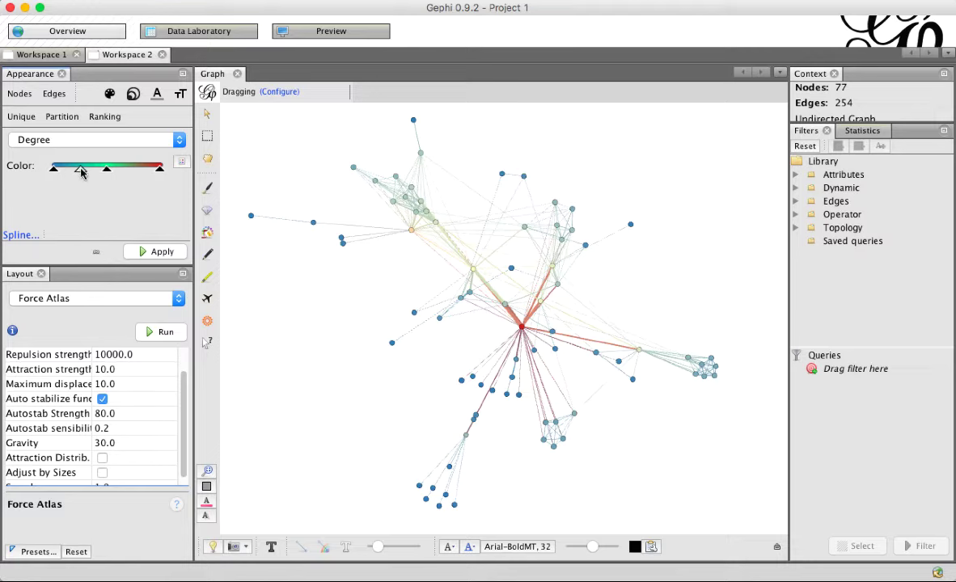
pyautogui.click(132, 167)
pyautogui.click(53, 170)
pyautogui.doubleClick(53, 170)
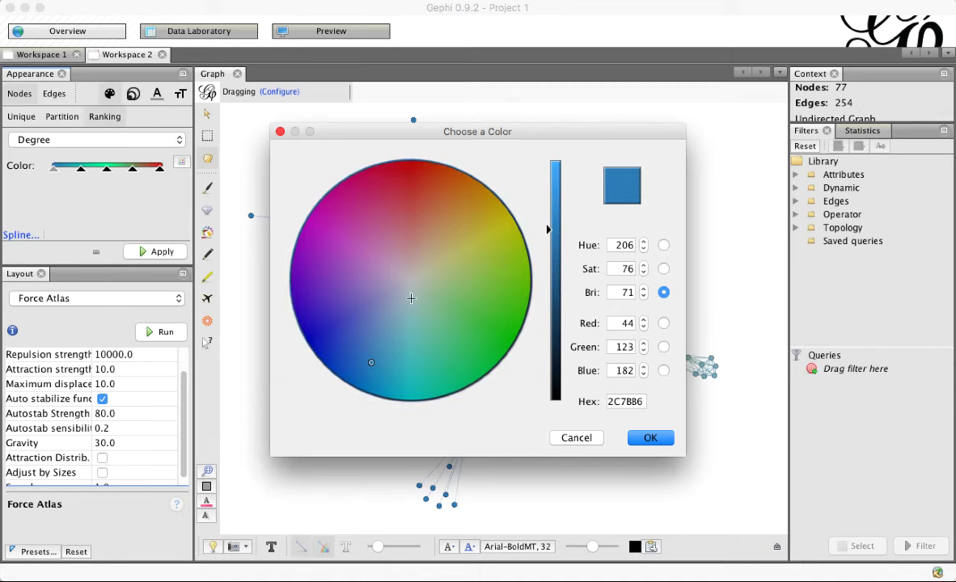
pyautogui.moveTo(415, 266); pyautogui.dragTo(267, 315)
pyautogui.press('Return')
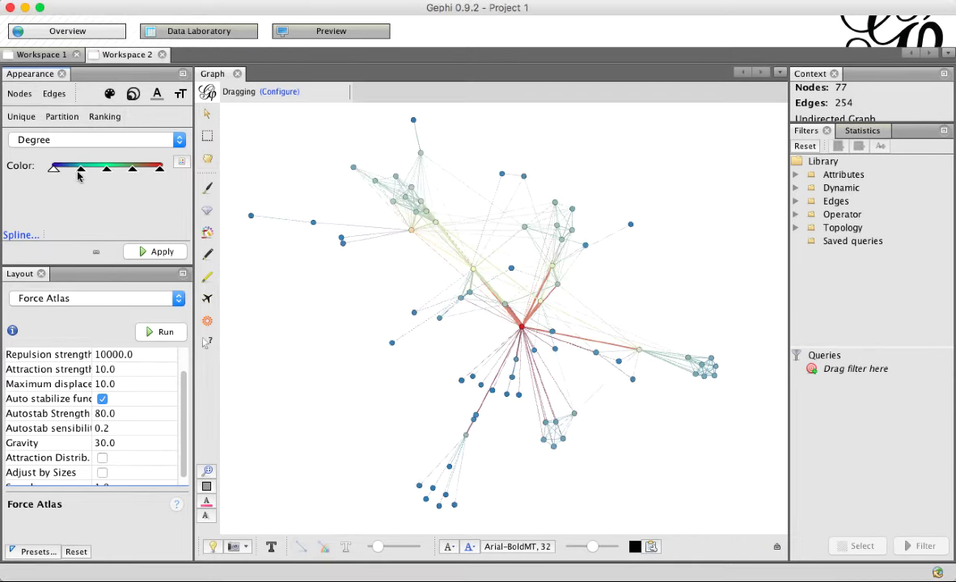
pyautogui.click(81, 169)
pyautogui.doubleClick(81, 169)
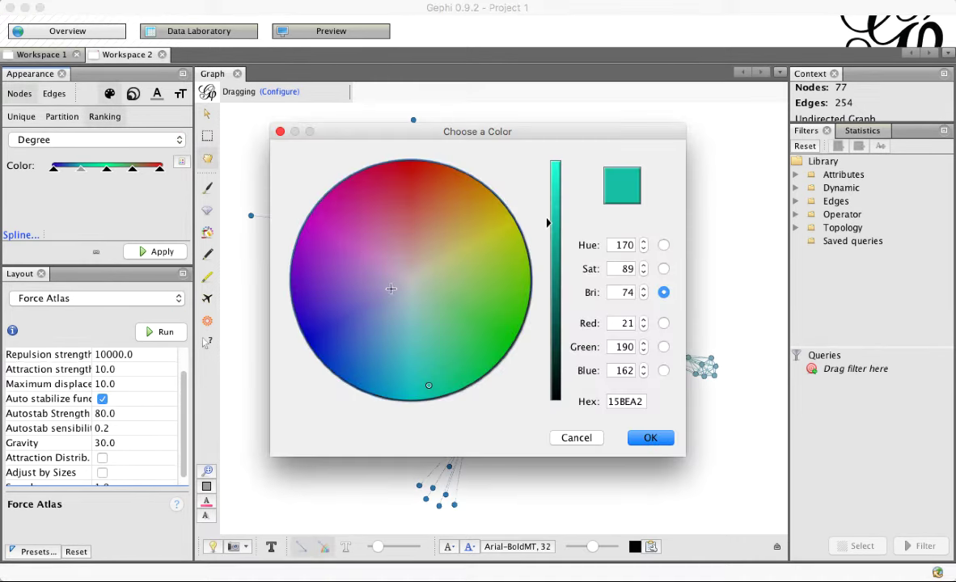
pyautogui.moveTo(390, 288); pyautogui.dragTo(333, 322)
pyautogui.press('Return')
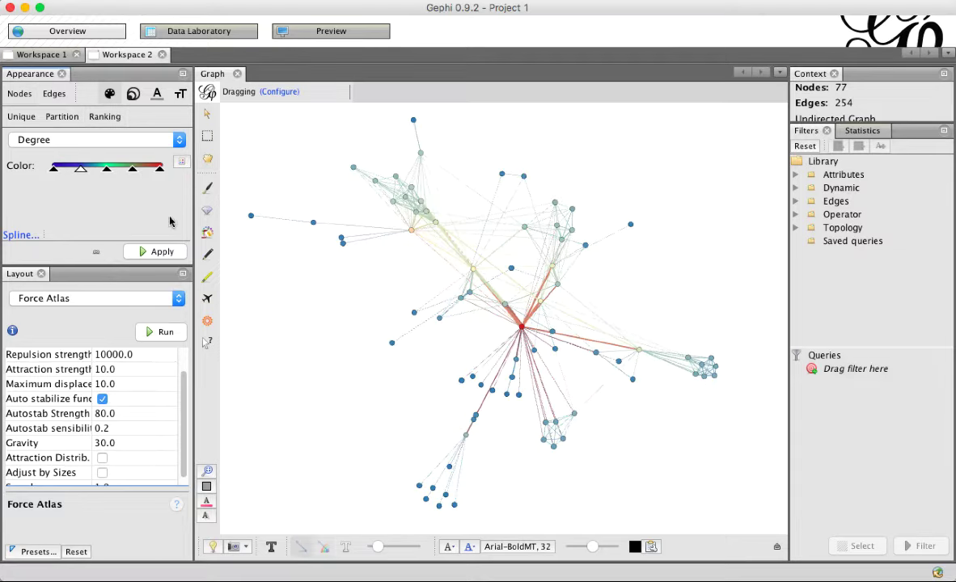
# - Make the stop near the right end yellow and apply the new gradient to the graph
pyautogui.click(133, 170)
pyautogui.doubleClick(132, 170)
pyautogui.moveTo(555, 225); pyautogui.dragTo(554, 162)
pyautogui.click(503, 224)
pyautogui.click(651, 437)
pyautogui.click(166, 254)
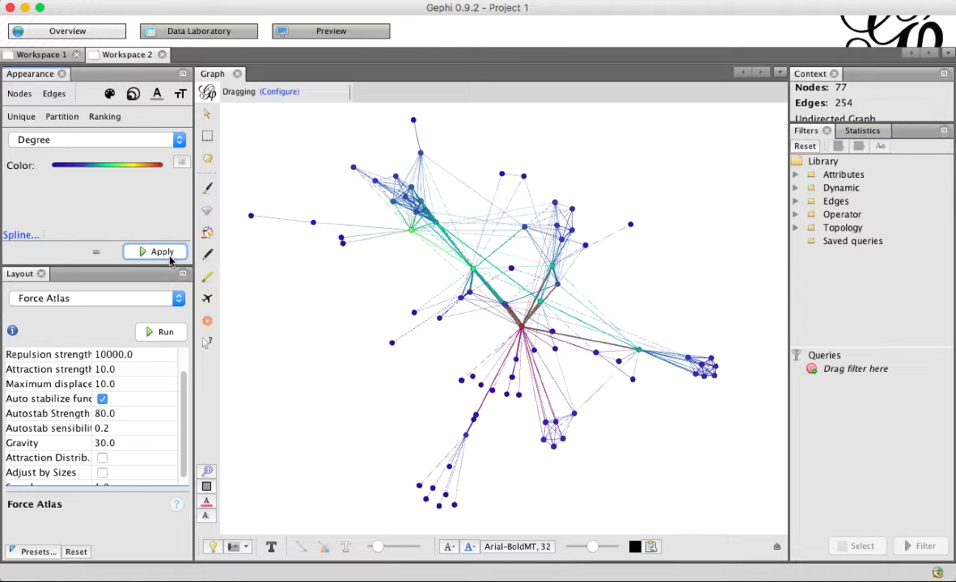
# - Reapply the green Degree gradient to the nodes and bring up the Statistics metrics list
pyautogui.click(165, 253)
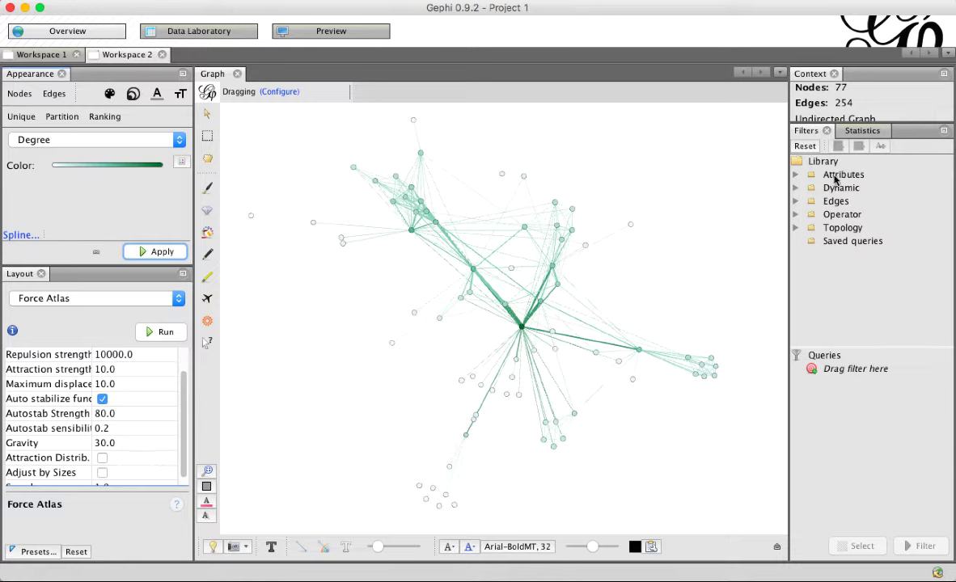
pyautogui.click(862, 132)
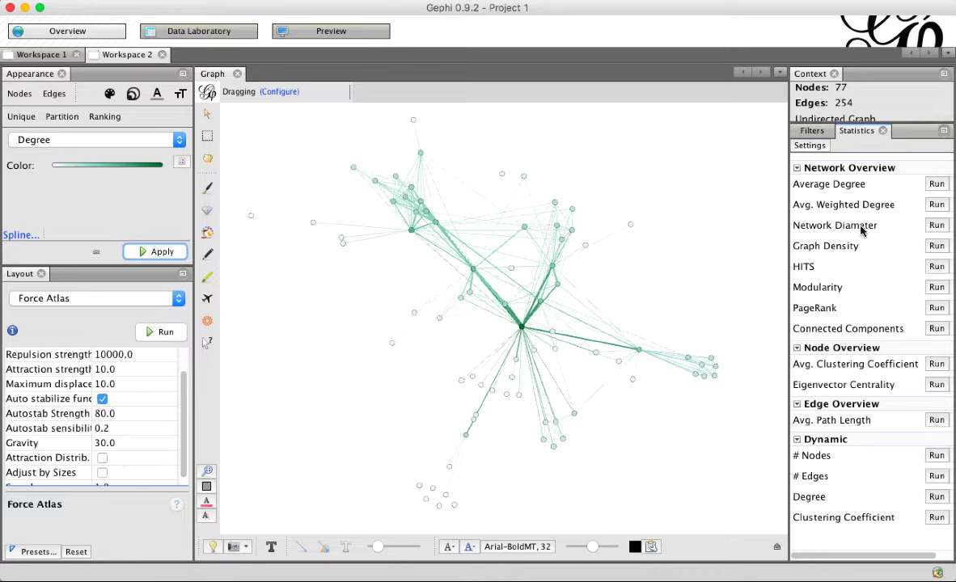
# - Compute Network Diameter with default distance settings: diameter 5, average path length 2.641
pyautogui.click(933, 228)
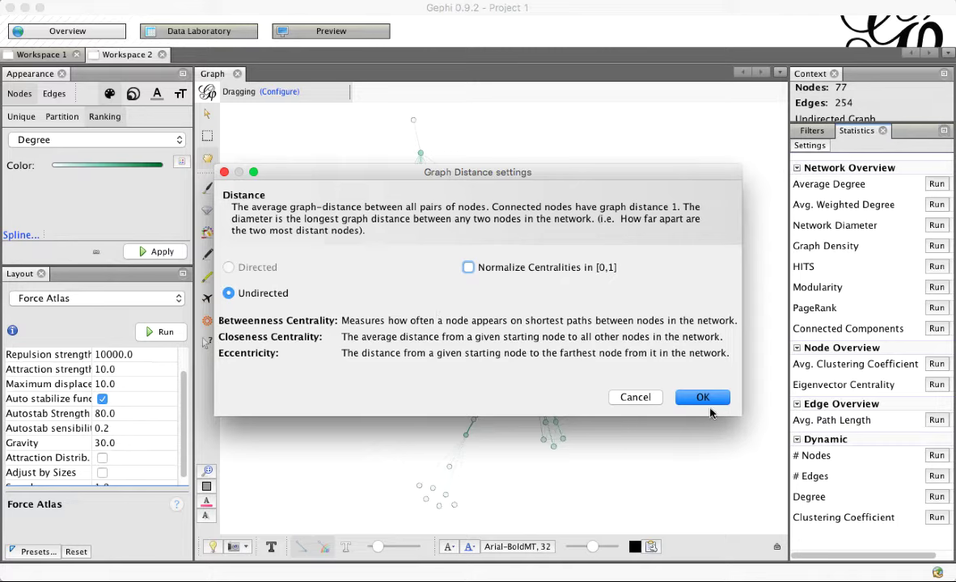
pyautogui.click(700, 398)
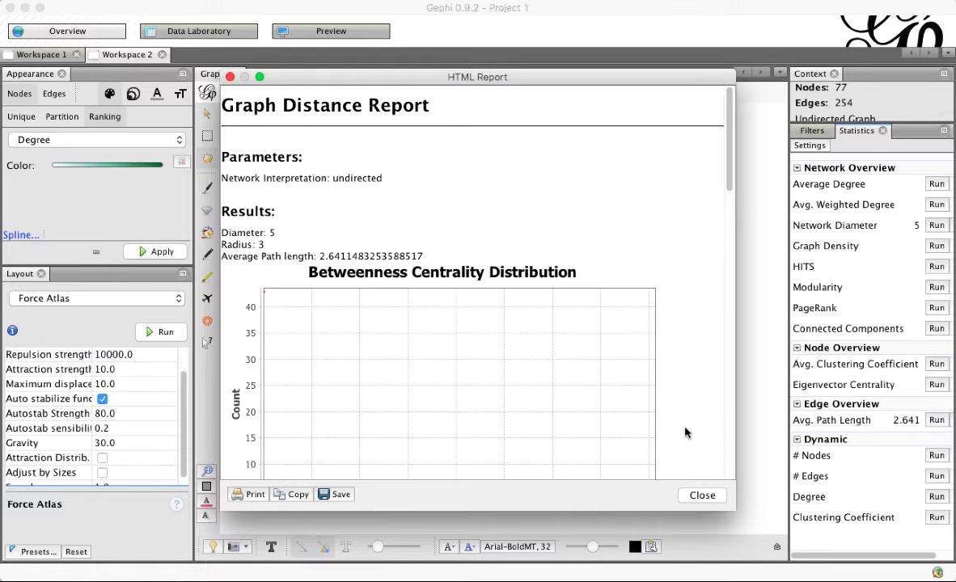
pyautogui.press('Escape')
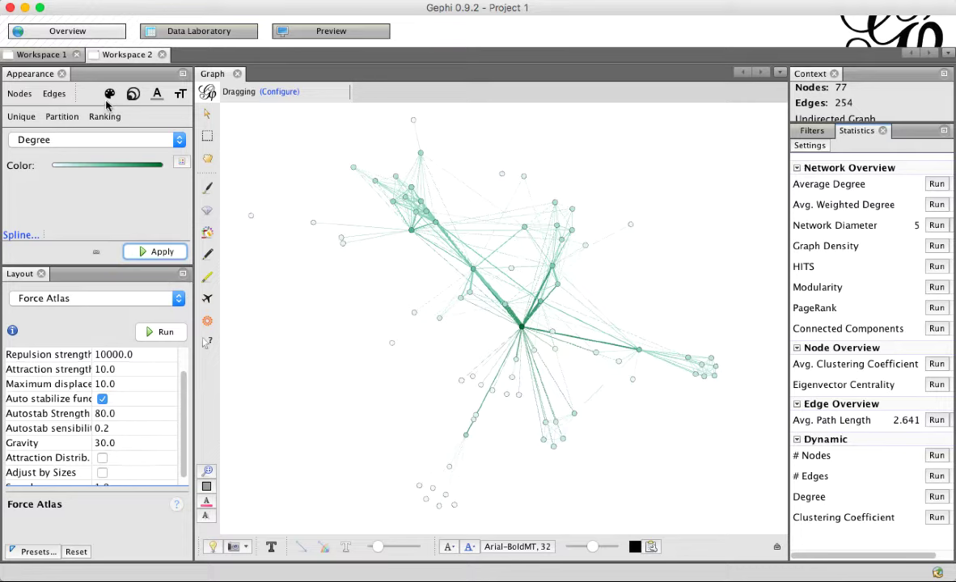
# - Rank node size by Betweenness Centrality with sizes from 20 to 119
pyautogui.click(117, 141)
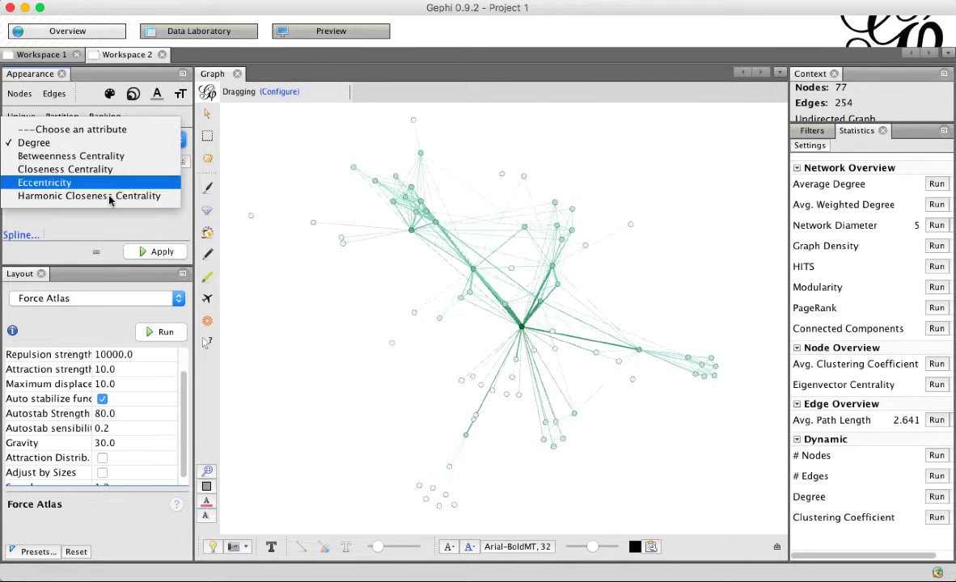
pyautogui.click(114, 143)
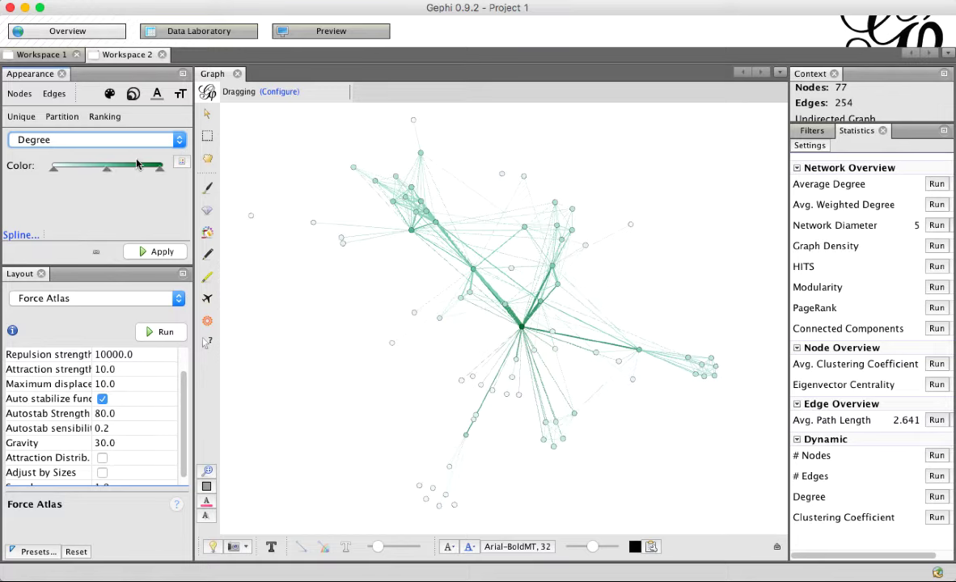
pyautogui.click(133, 95)
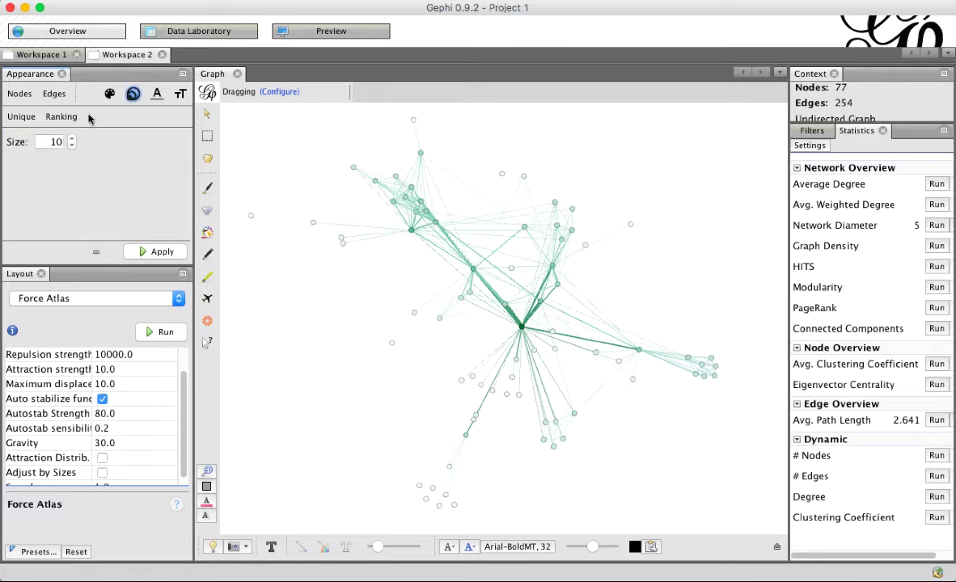
pyautogui.click(62, 117)
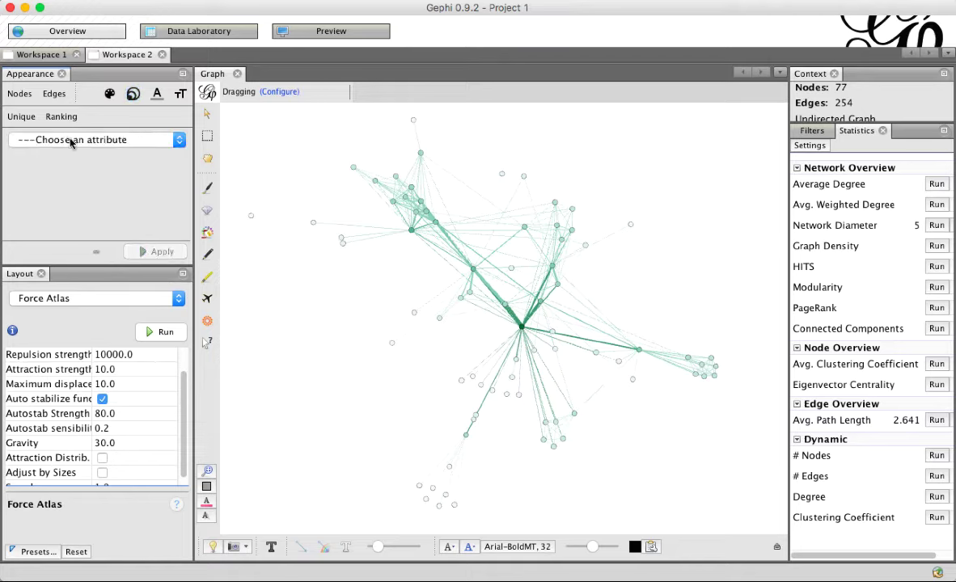
pyautogui.click(71, 141)
pyautogui.click(82, 169)
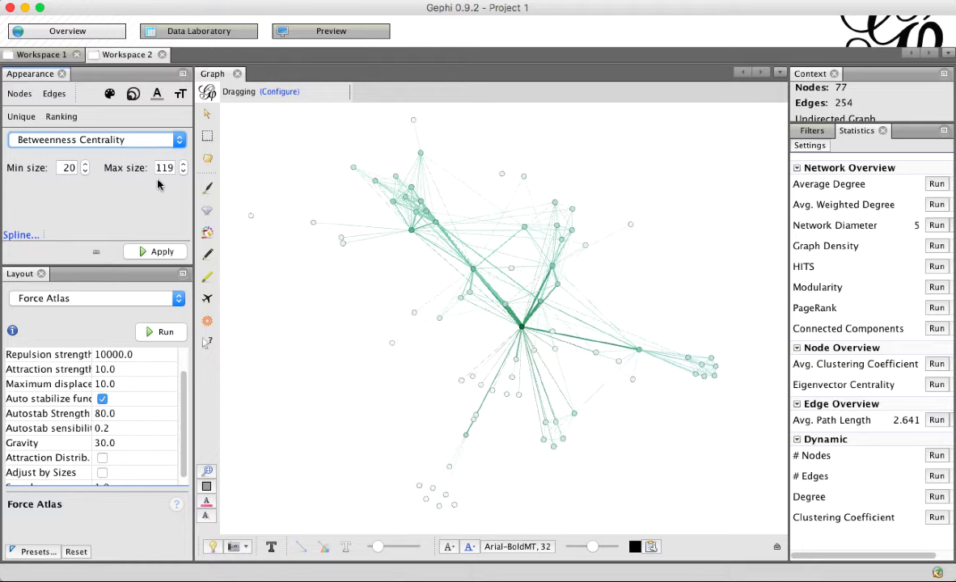
# - Apply Betweenness Centrality node sizing and enable Adjust by Sizes in Force Atlas
pyautogui.click(168, 254)
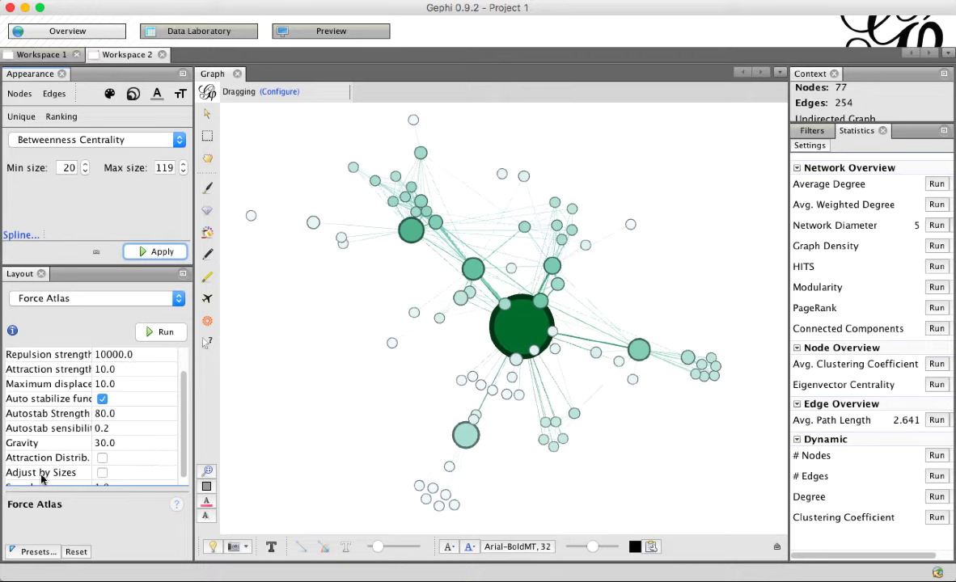
pyautogui.click(102, 473)
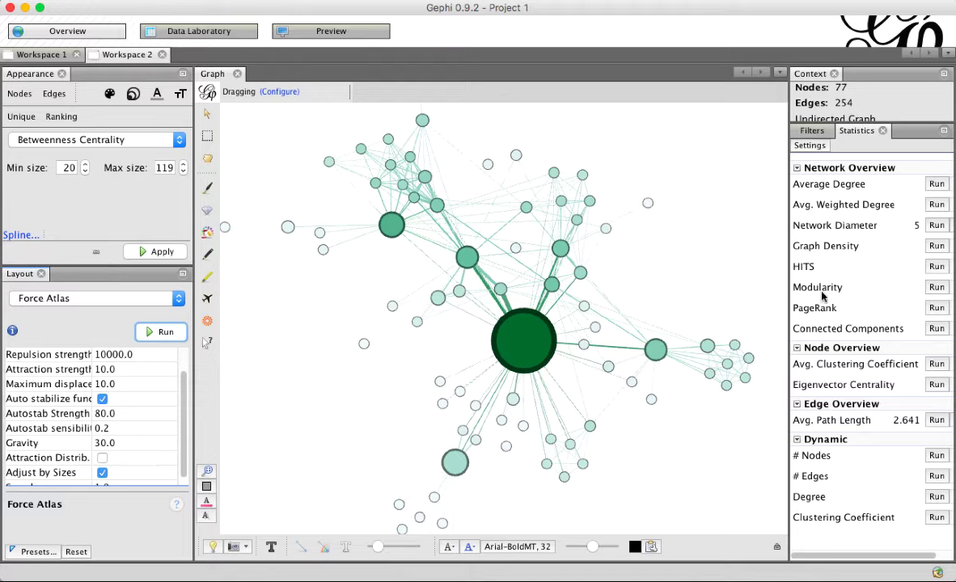
# - Run Modularity with default settings, finding modularity 0.565 and 6 communities
pyautogui.click(935, 287)
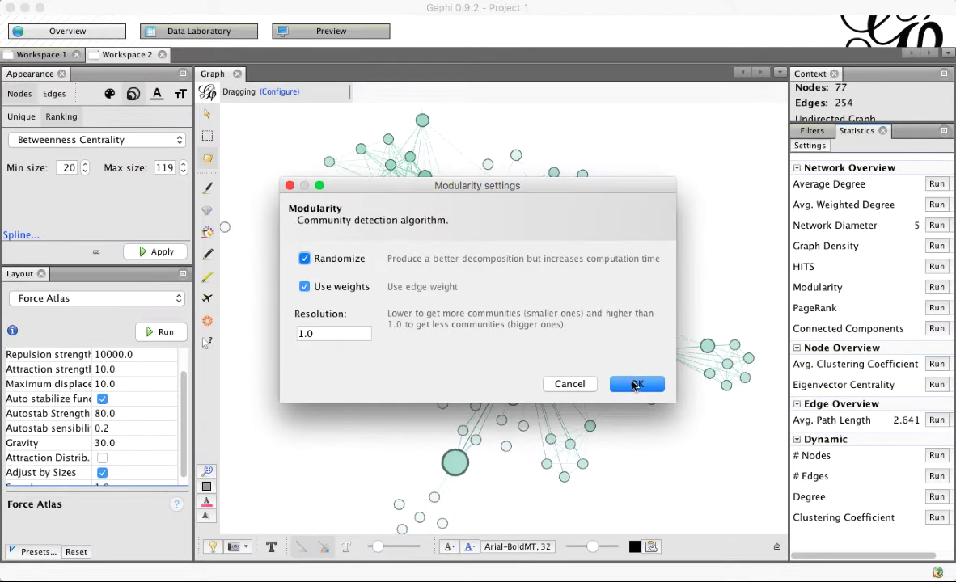
pyautogui.click(637, 384)
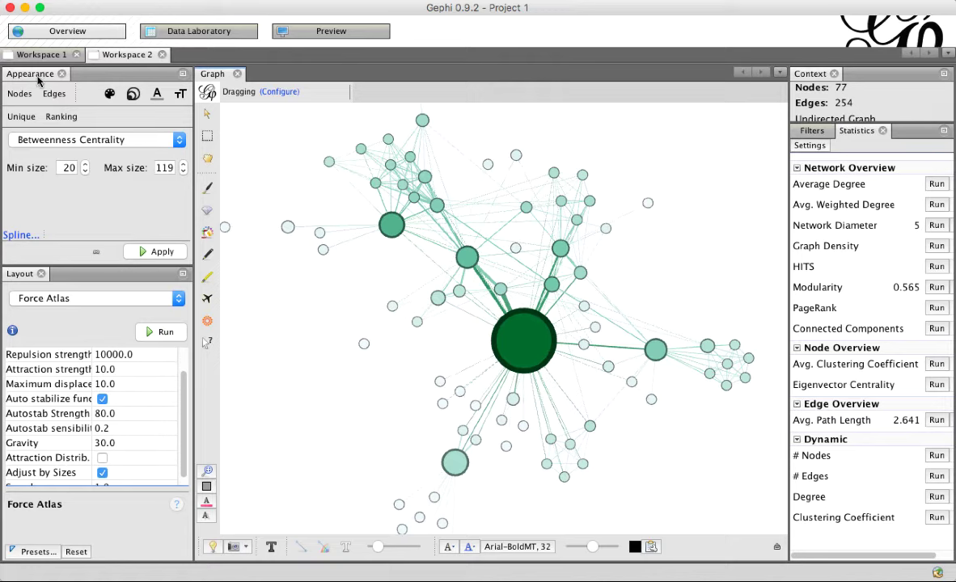
# - Colour nodes by Modularity Class partition with community 3 pink, and show name labels
pyautogui.click(109, 95)
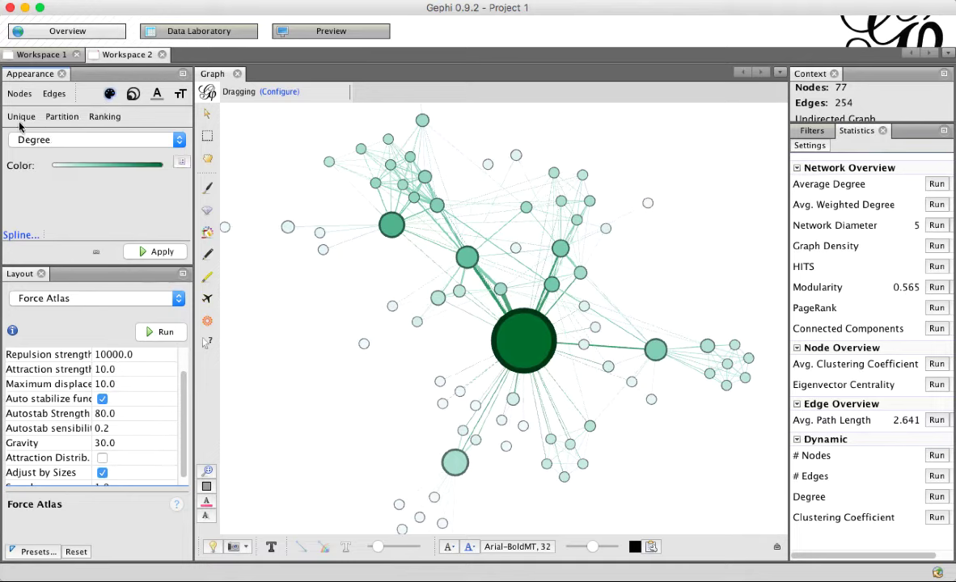
pyautogui.click(62, 119)
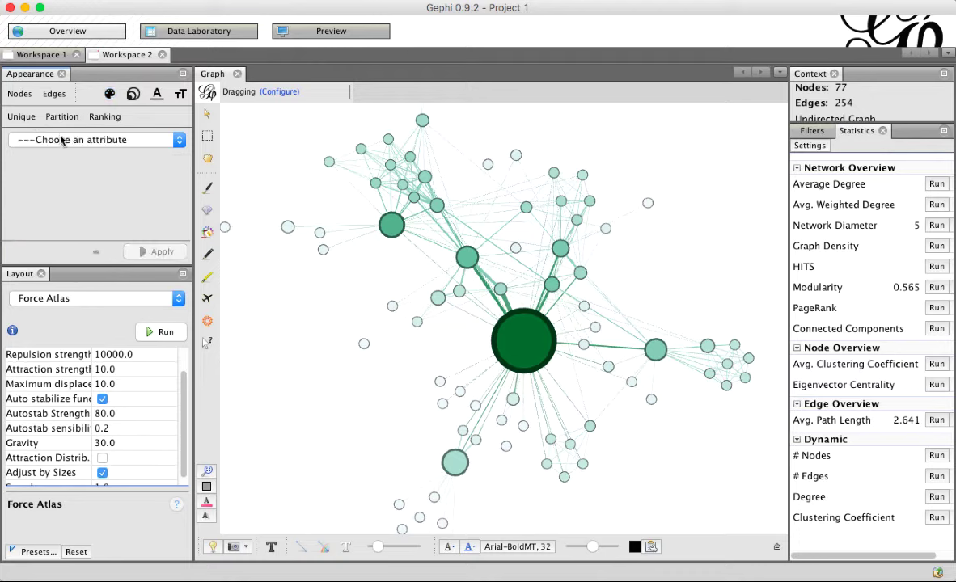
pyautogui.click(59, 142)
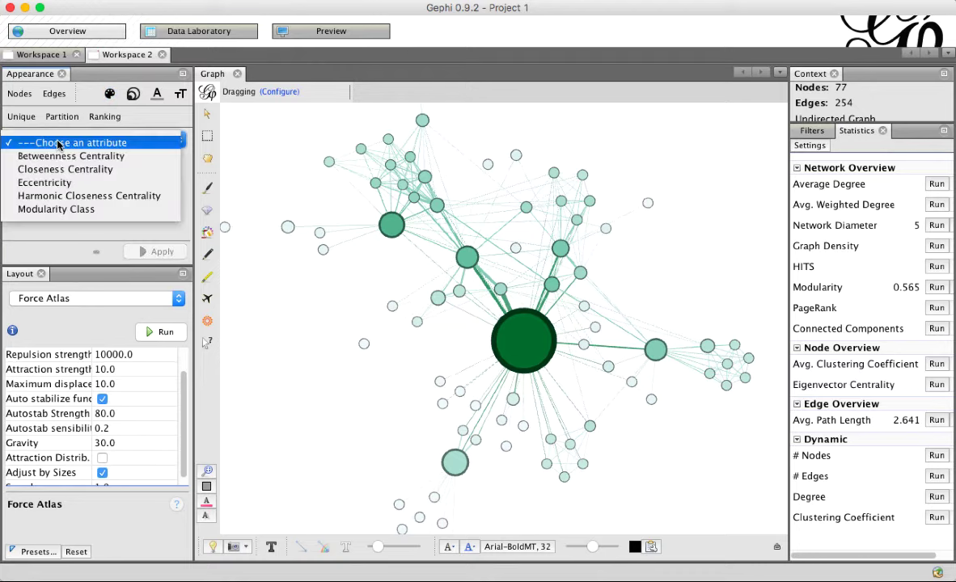
pyautogui.click(76, 211)
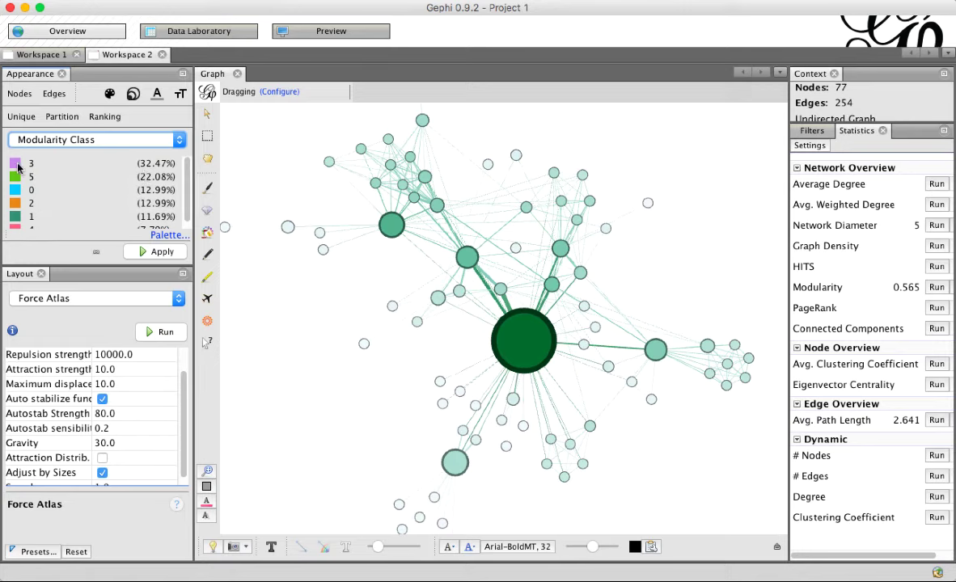
pyautogui.moveTo(17, 168); pyautogui.dragTo(31, 212)
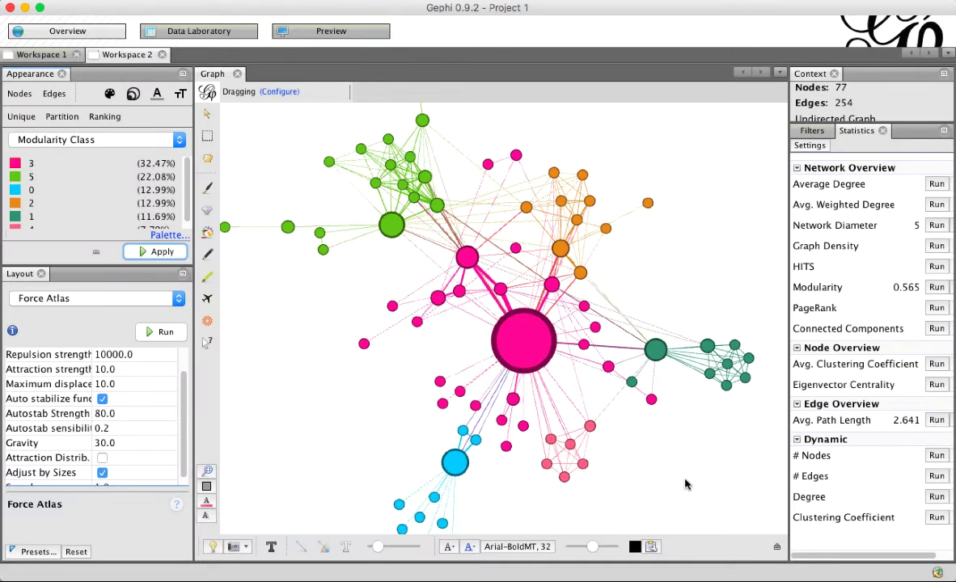
pyautogui.click(272, 547)
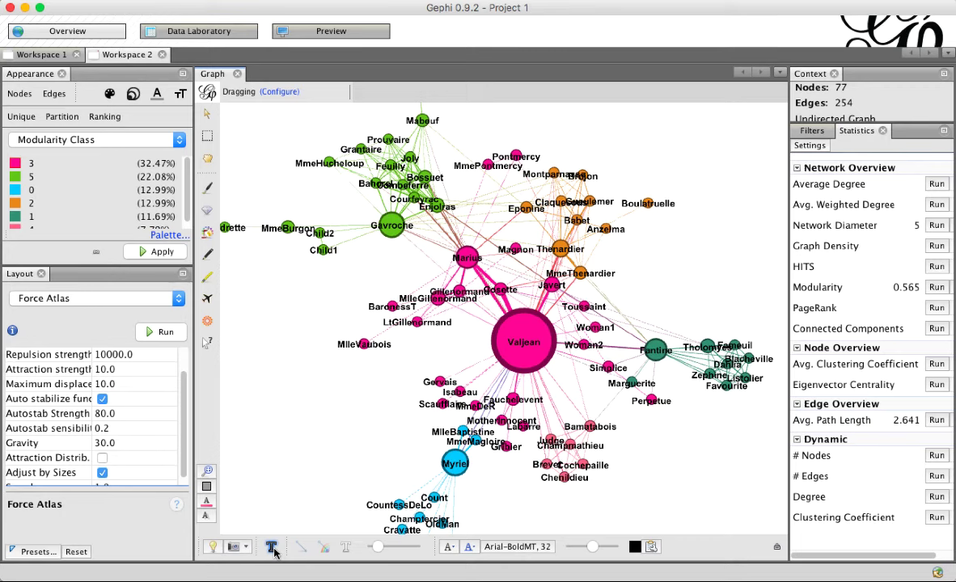
# - Make label size scale with node size and reduce overall label size slightly
pyautogui.click(450, 548)
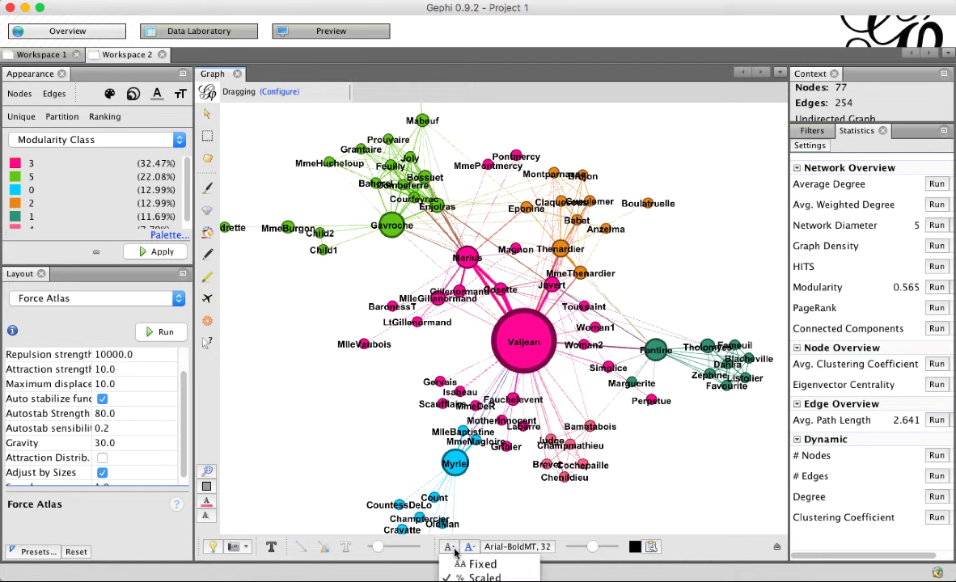
pyautogui.click(484, 581)
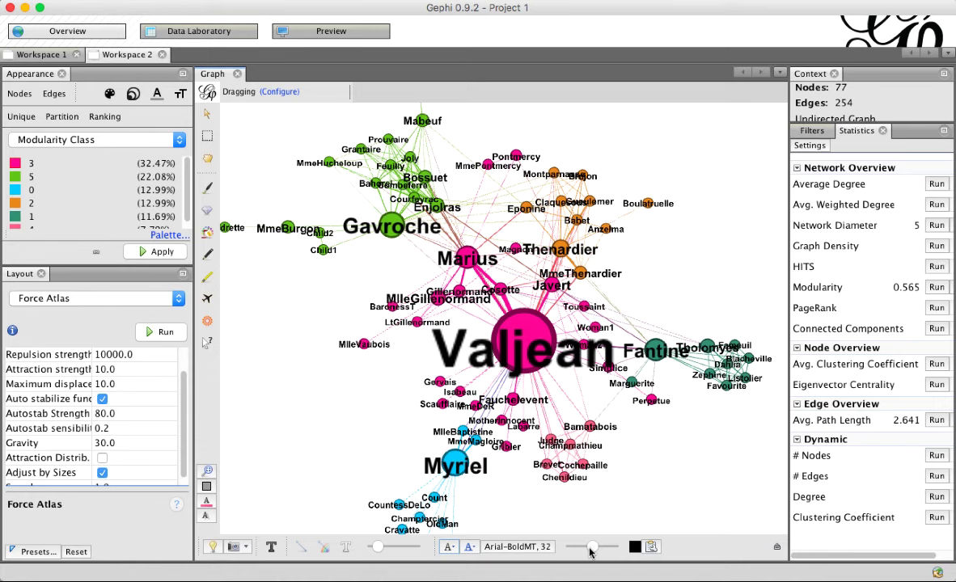
pyautogui.moveTo(590, 549)
pyautogui.mouseDown()
pyautogui.moveTo(578, 548)
pyautogui.moveTo(586, 548)
pyautogui.mouseUp()
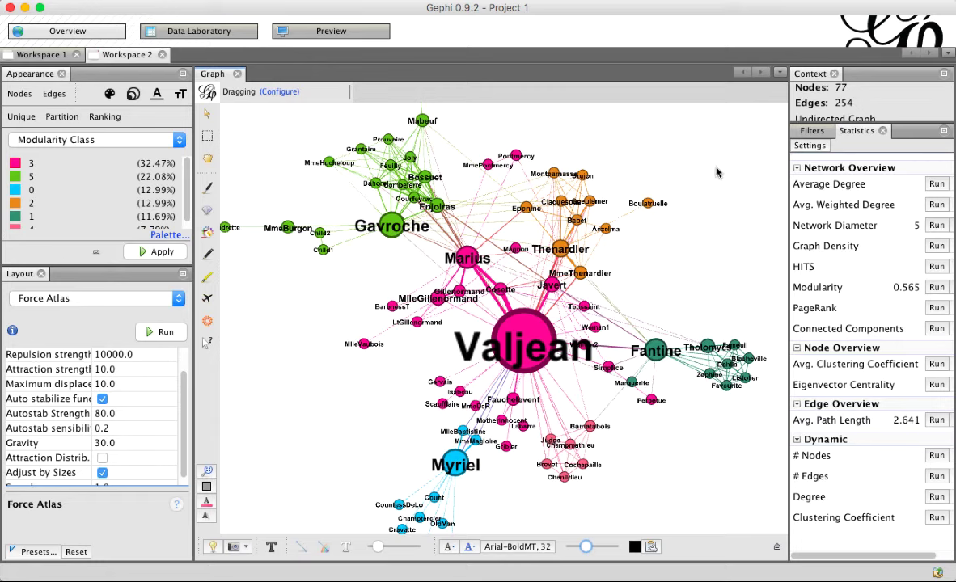
# - Apply a Degree Range filter of 19–36, leaving only Gavroche, Marius and Valjean
pyautogui.click(811, 131)
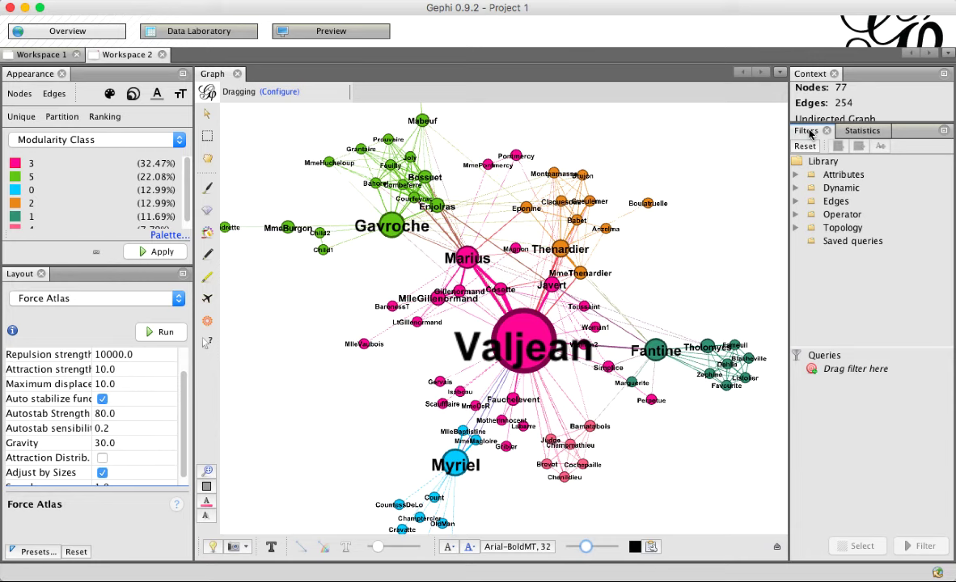
pyautogui.click(796, 229)
pyautogui.click(847, 243)
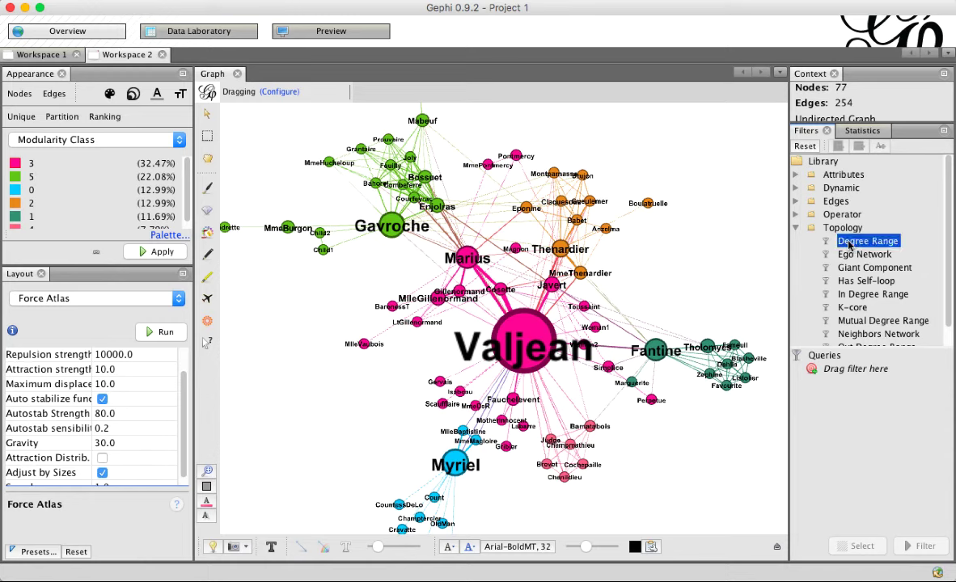
pyautogui.moveTo(845, 244); pyautogui.dragTo(845, 374)
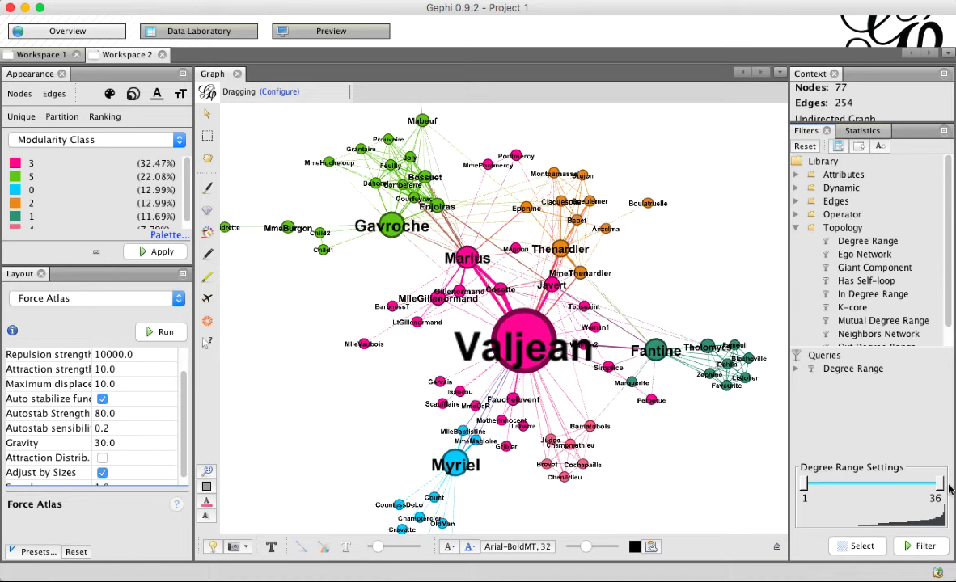
pyautogui.moveTo(804, 485); pyautogui.dragTo(874, 486)
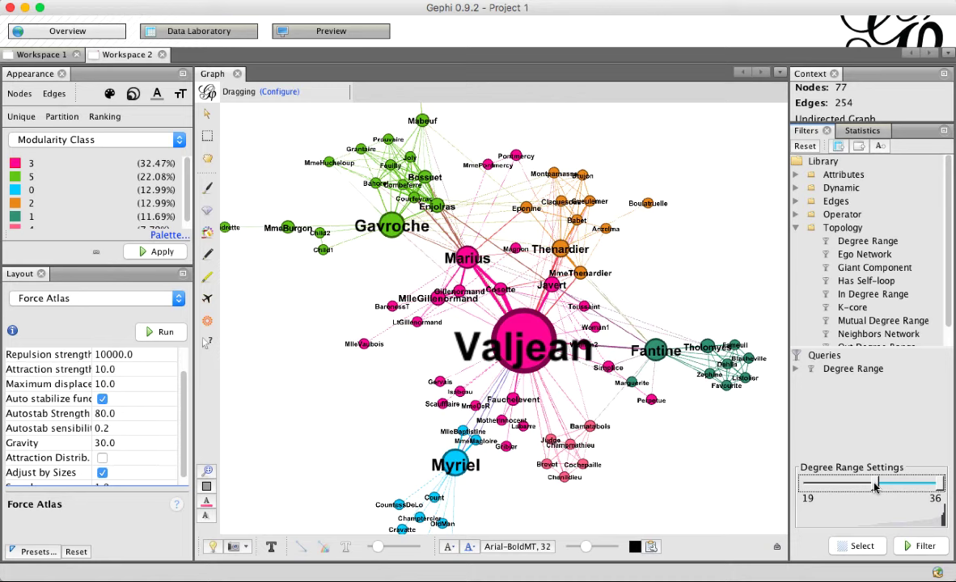
pyautogui.click(925, 545)
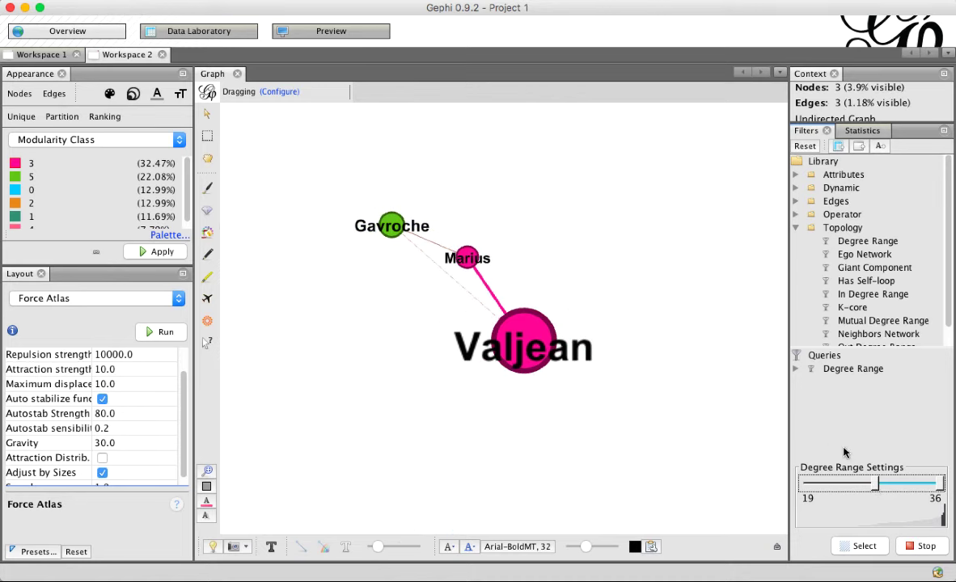
# - Widen the Degree Range filter to 2–36, restoring 60 nodes and 237 edges
pyautogui.moveTo(853, 488); pyautogui.dragTo(728, 450)
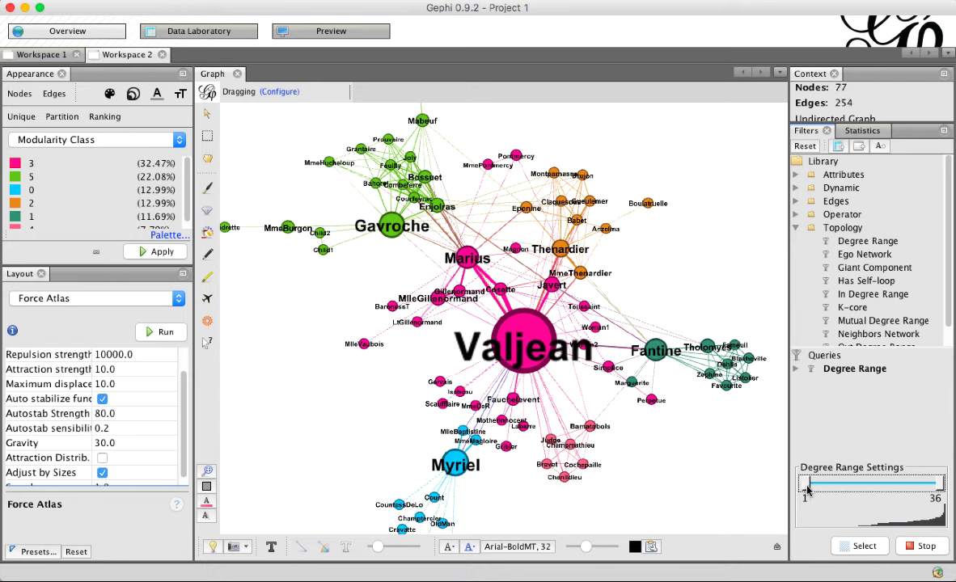
pyautogui.moveTo(805, 489); pyautogui.dragTo(809, 489)
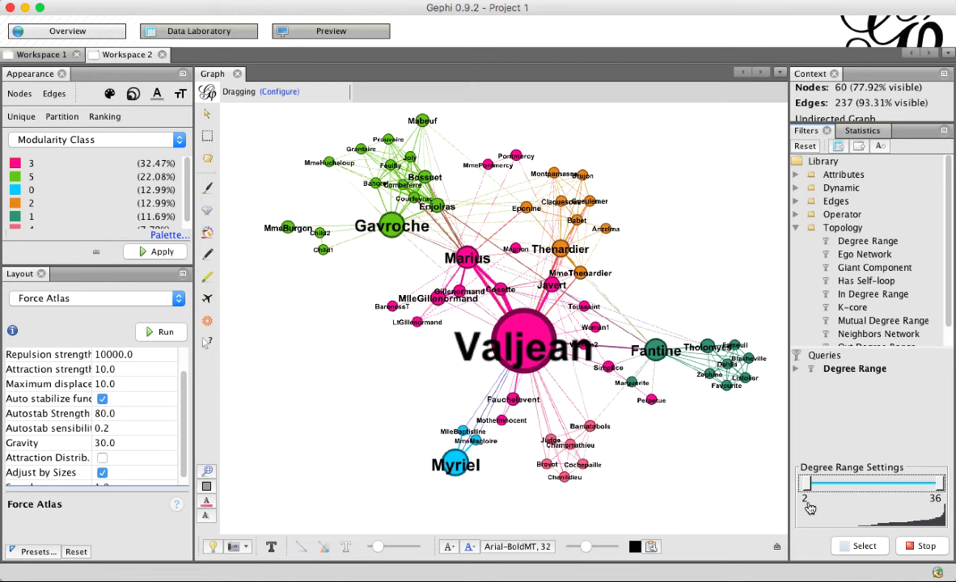
pyautogui.click(806, 499)
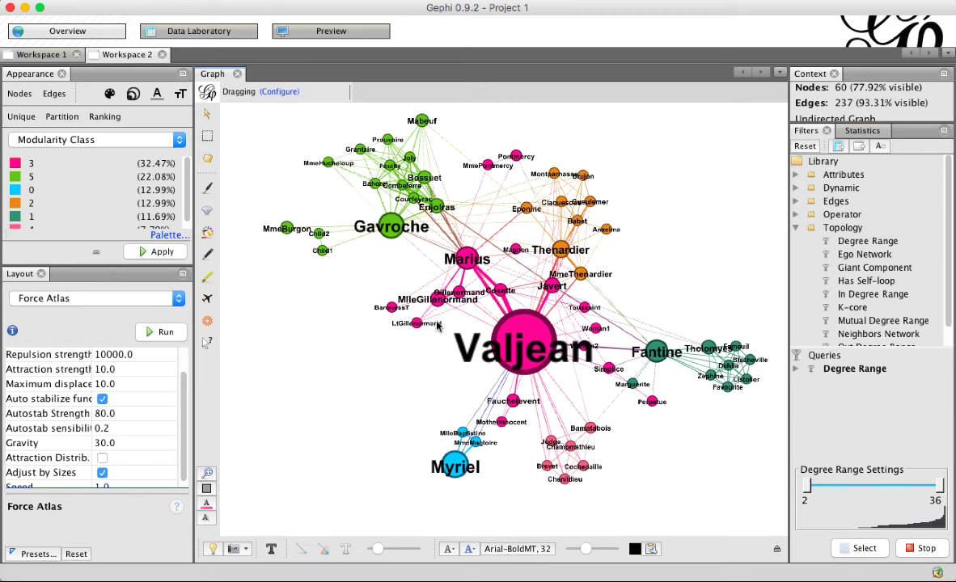
# - Render the Preview with Show Labels on, displaying character names sized by node
pyautogui.click(320, 36)
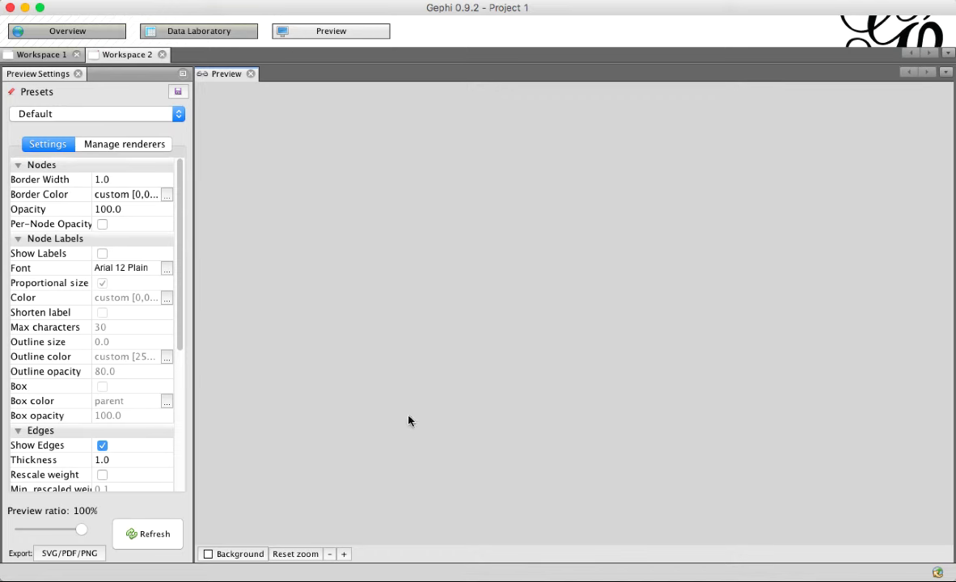
pyautogui.click(168, 540)
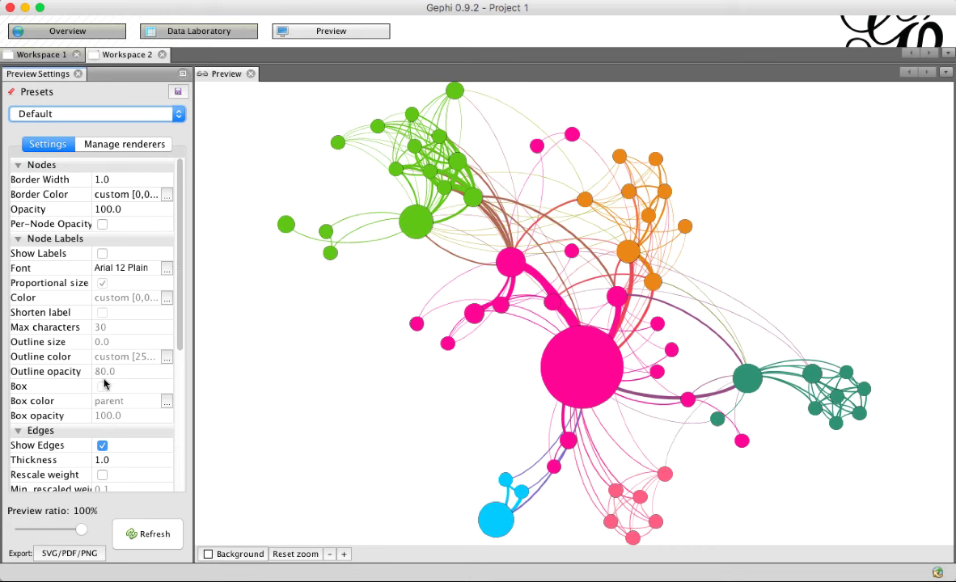
pyautogui.click(102, 253)
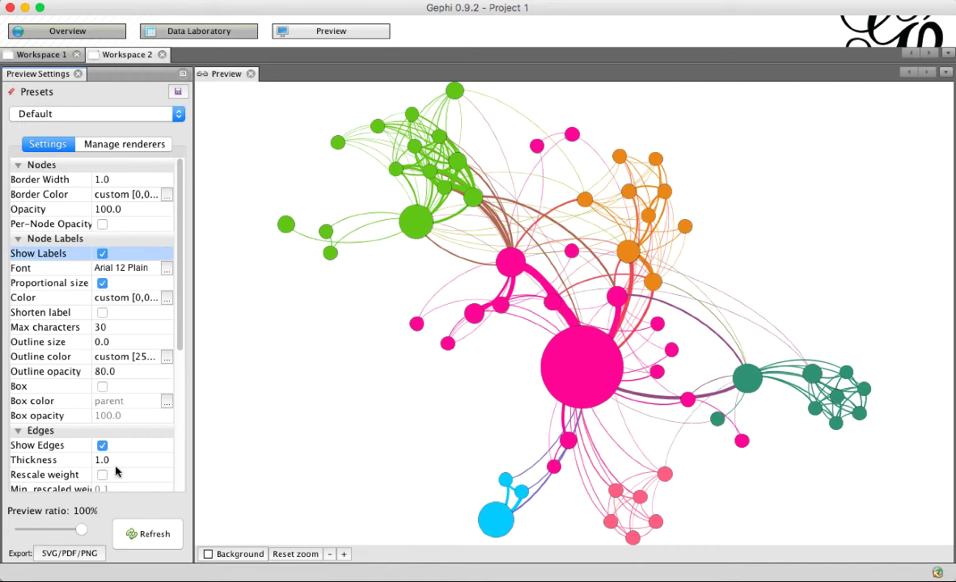
pyautogui.click(161, 533)
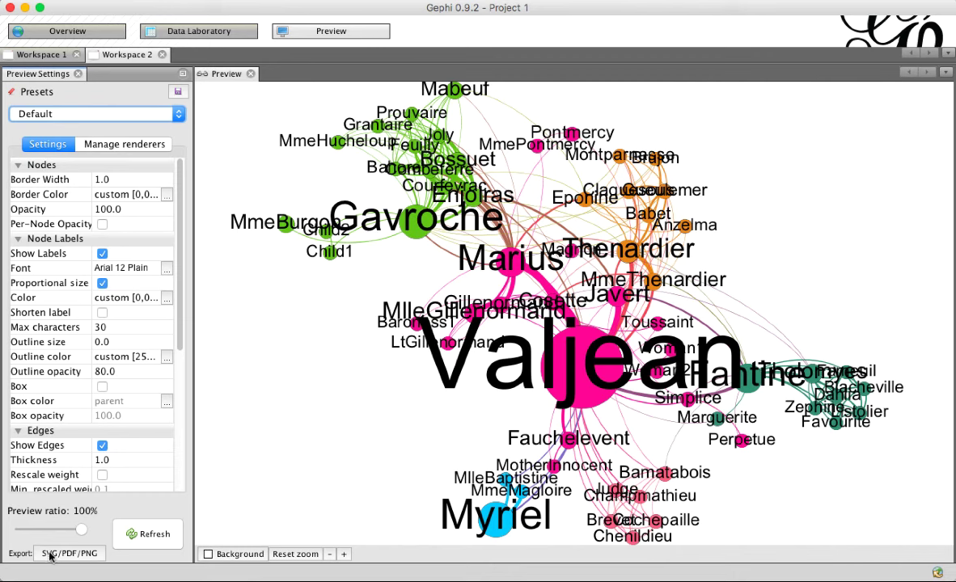
# - Export the preview in PNG format as lesMis.png
pyautogui.click(90, 555)
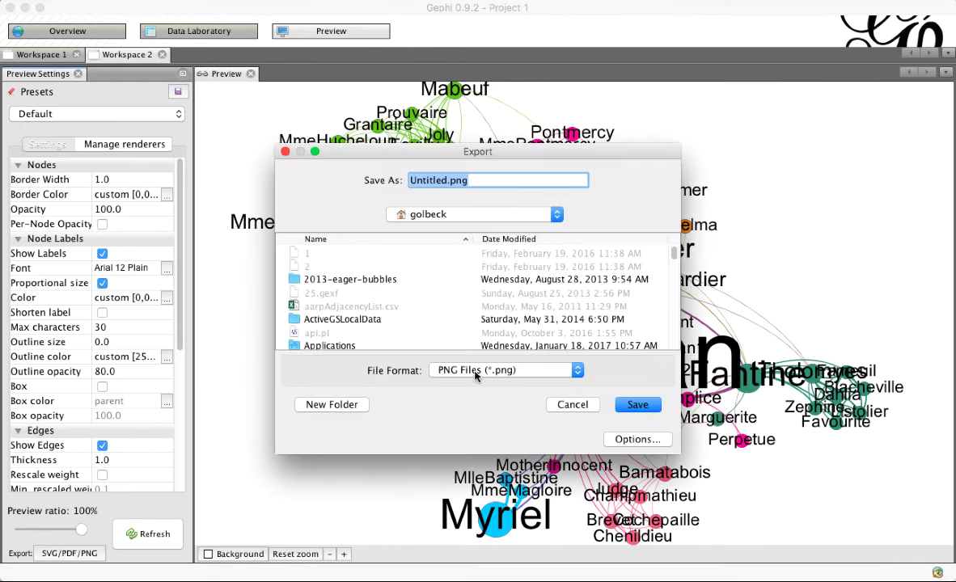
pyautogui.click(549, 372)
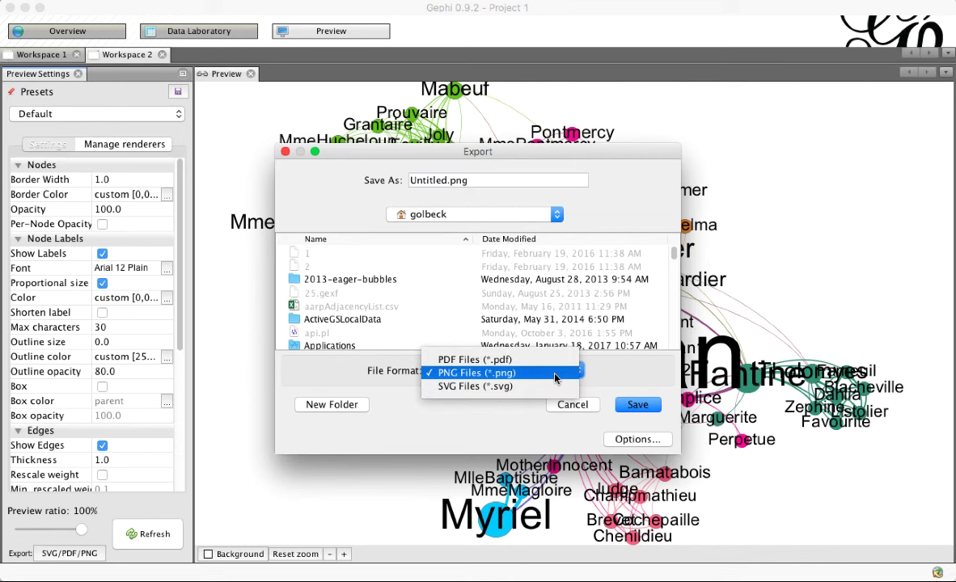
pyautogui.click(554, 374)
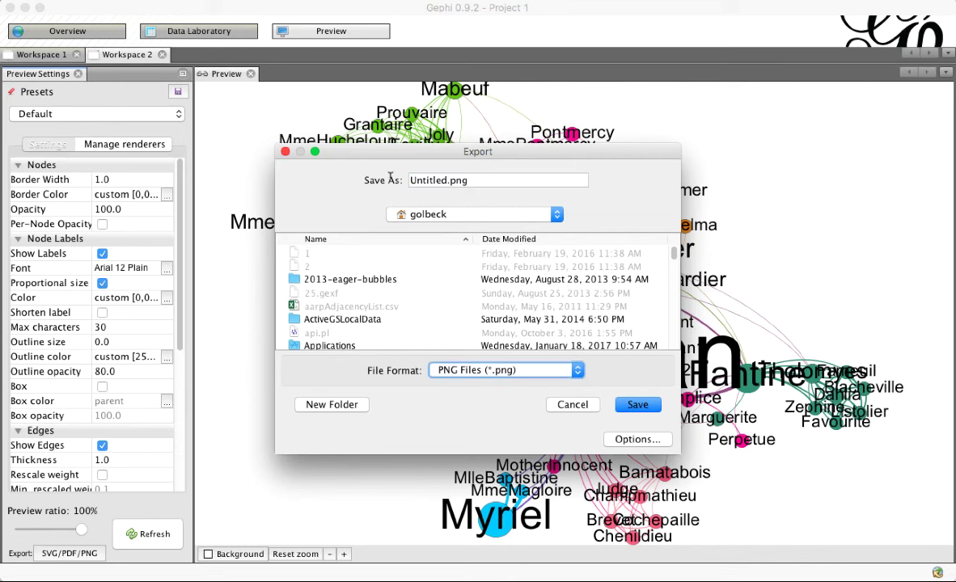
pyautogui.click(432, 180)
pyautogui.write('lesMis.png')
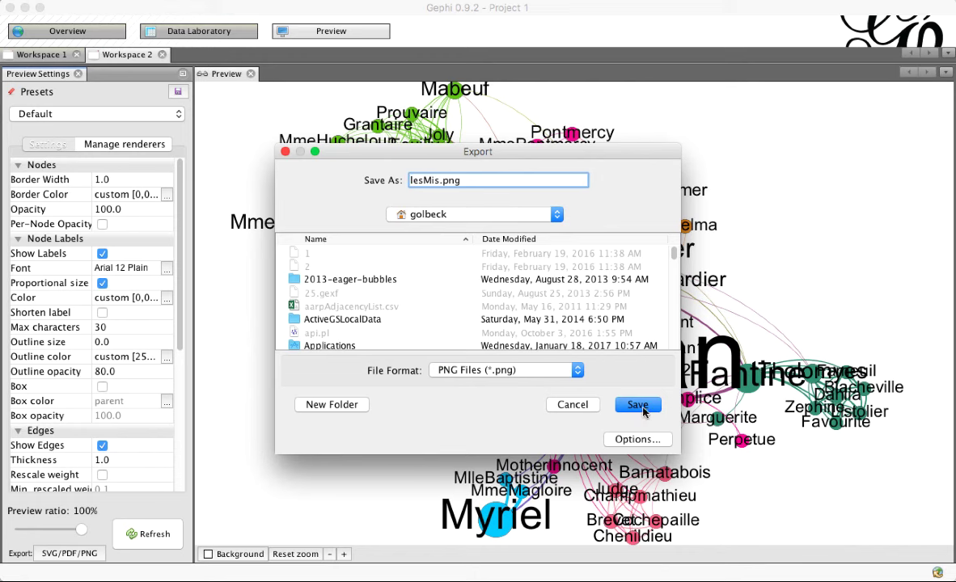
pyautogui.click(639, 404)
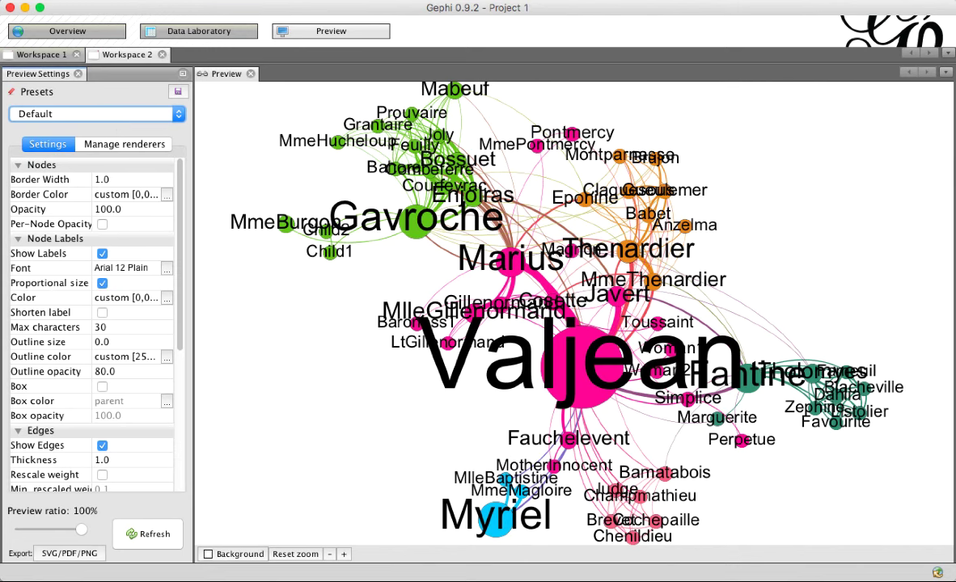
# - Start saving the project under the name lesMis.gephi in the empm809 folder
pyautogui.click(39, 0)
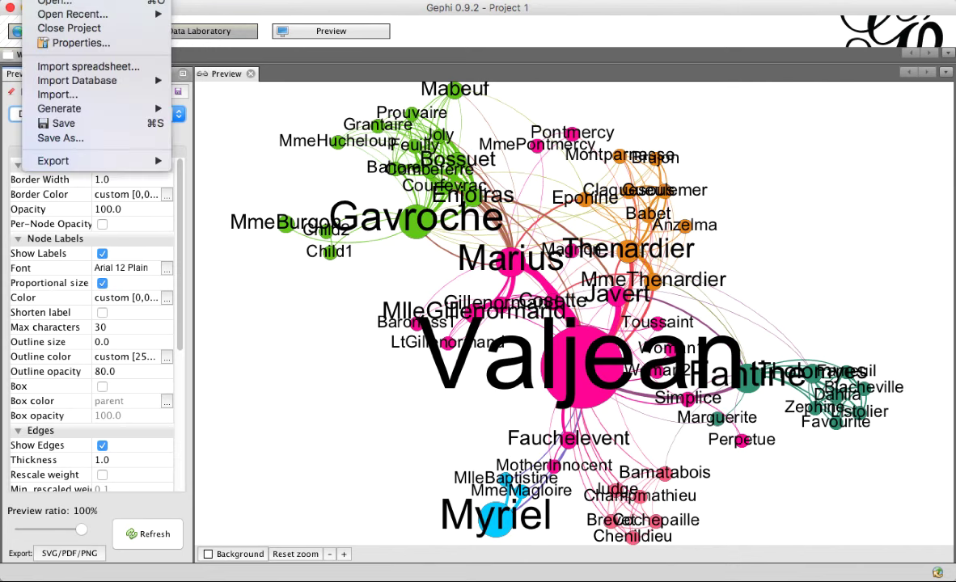
pyautogui.click(62, 124)
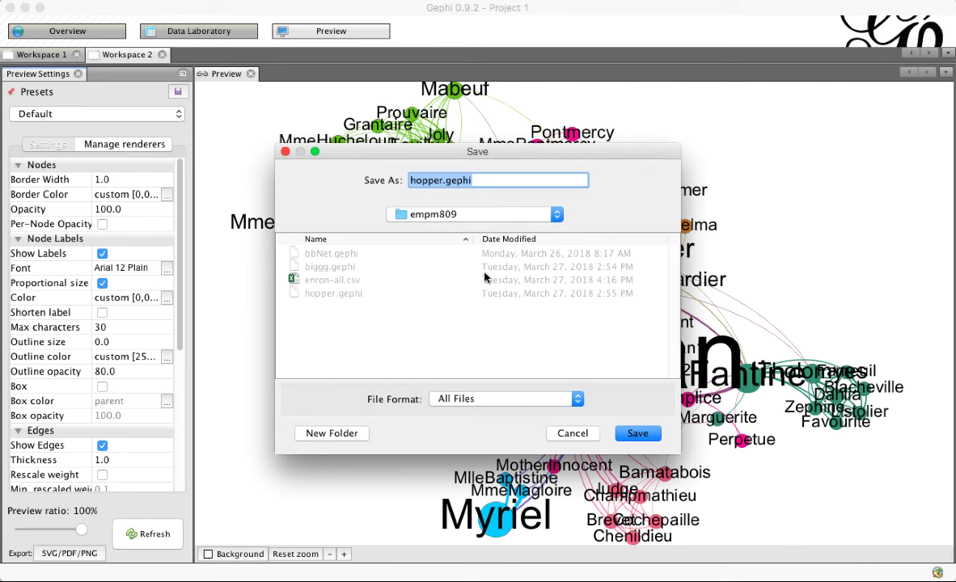
pyautogui.write('les')
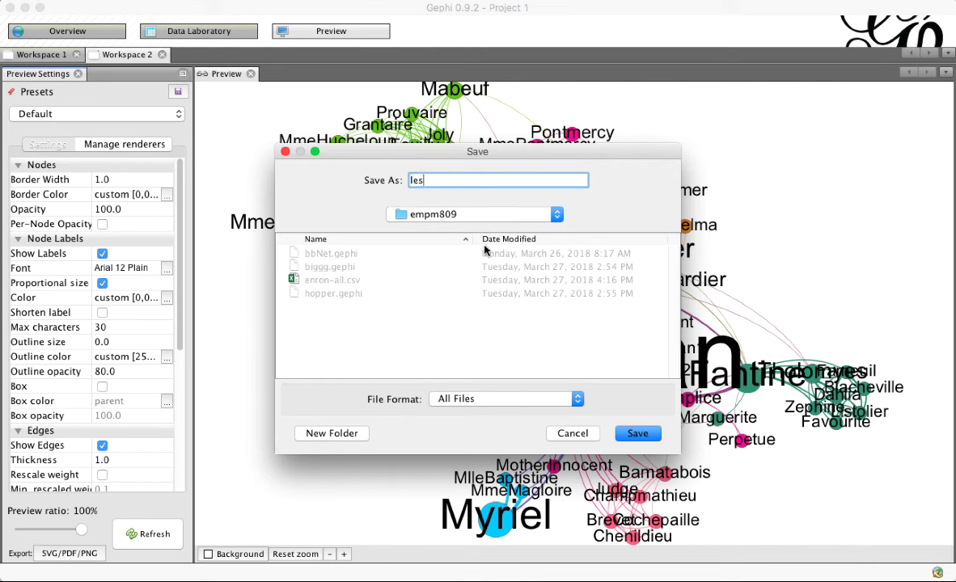
pyautogui.write('Mis.gephi')
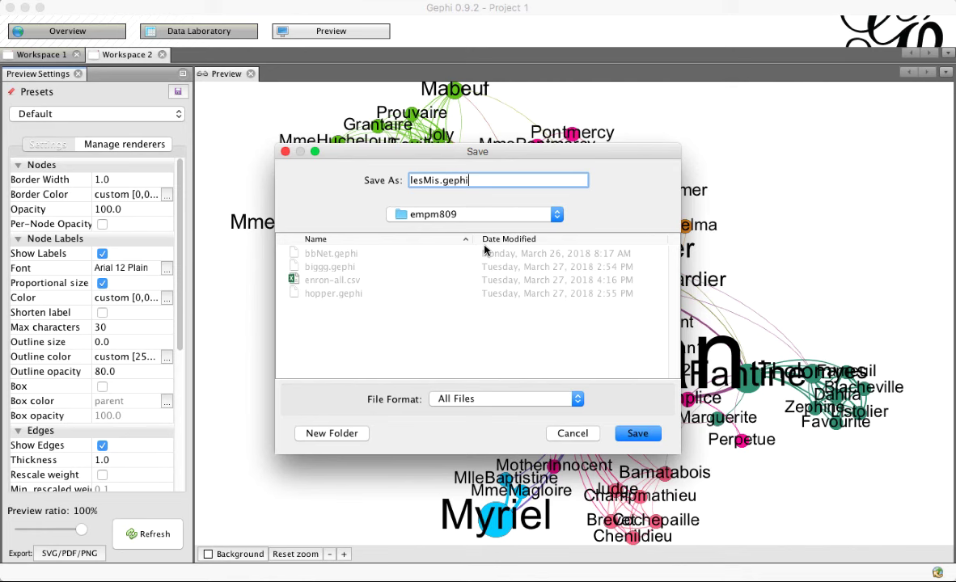